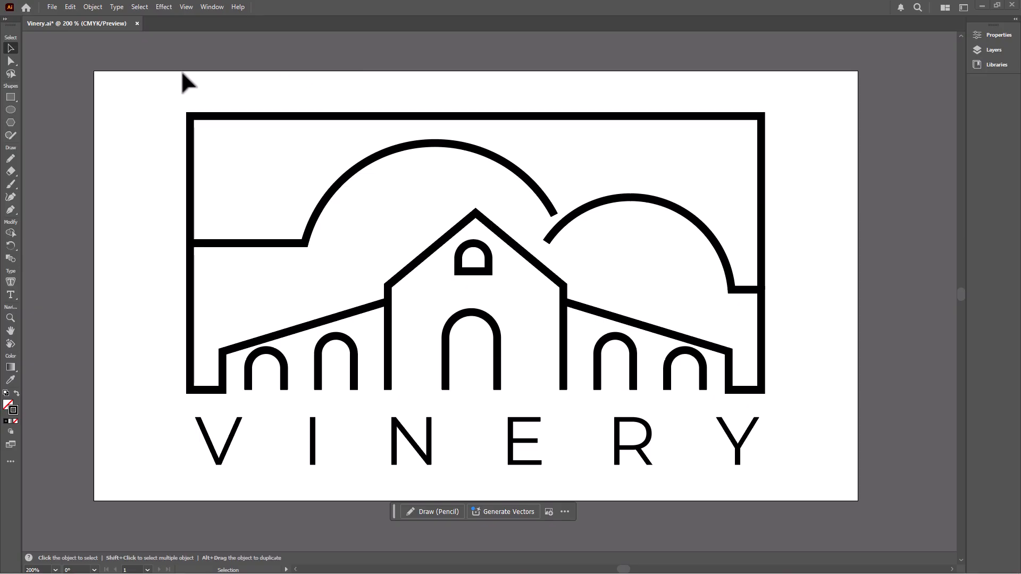
# Add a new layer and copy the frame, hills and building artwork from Layer 2, leaving out the VINERY text
pyautogui.click(998, 53)
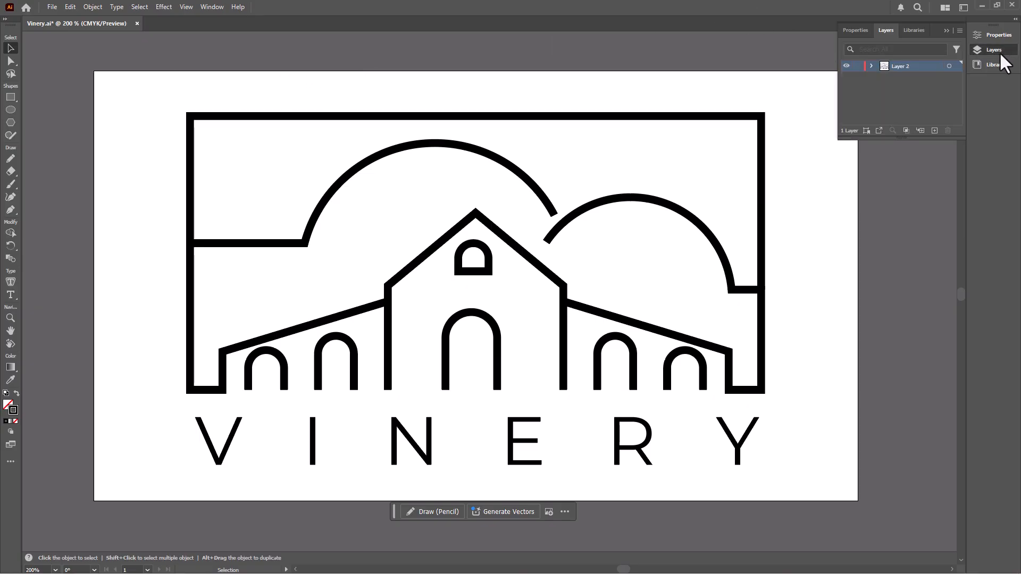
pyautogui.click(934, 130)
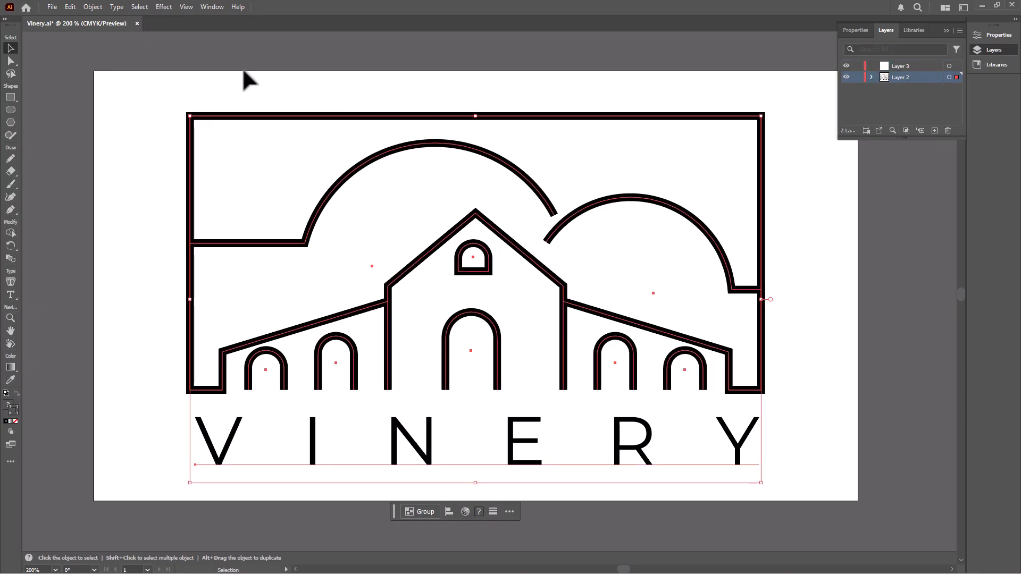
pyautogui.moveTo(139, 58); pyautogui.dragTo(794, 397)
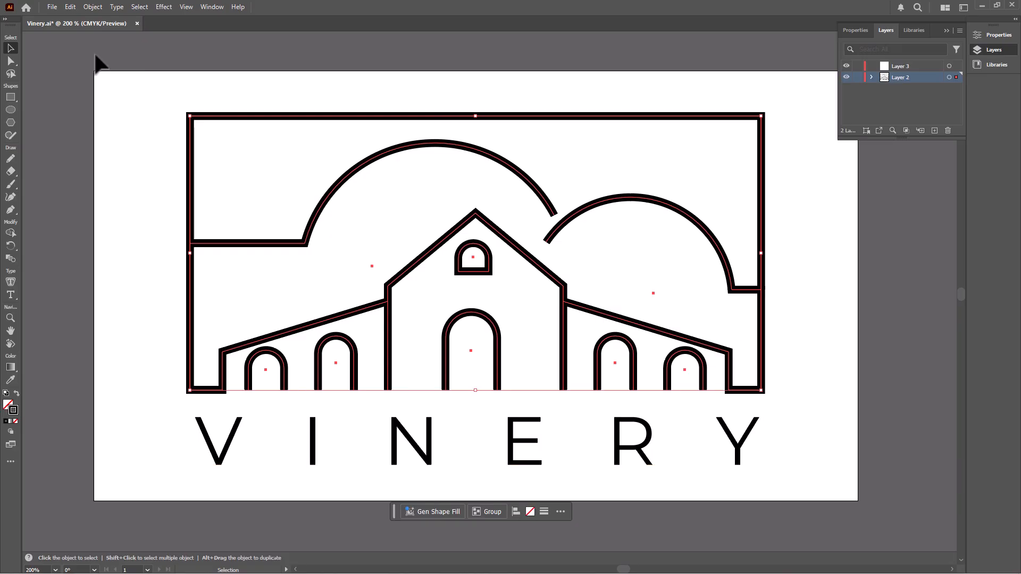
pyautogui.click(71, 7)
pyautogui.click(86, 58)
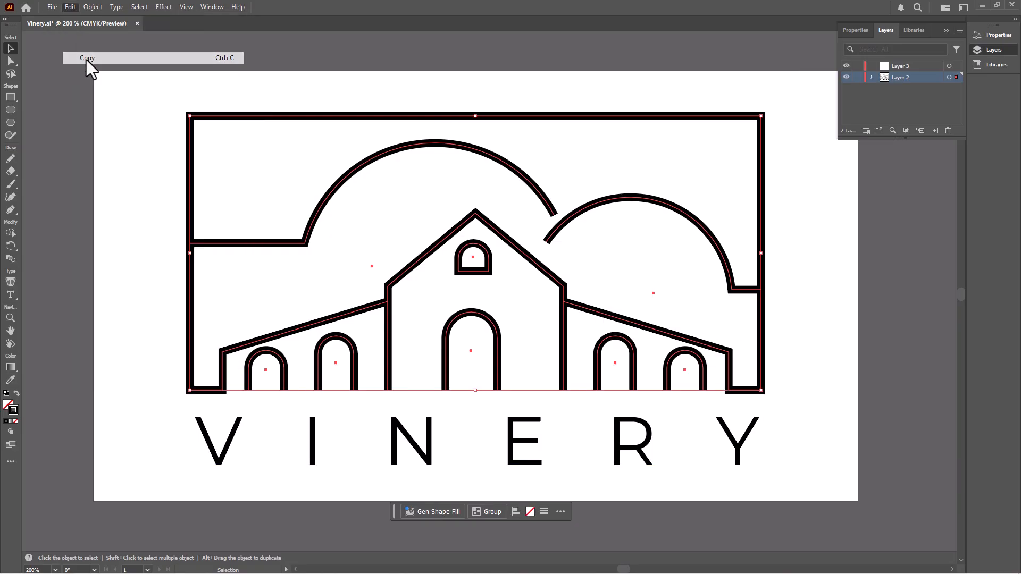
# Paste the copied artwork in place on Layer 3, and hide and lock Layer 2
pyautogui.click(906, 67)
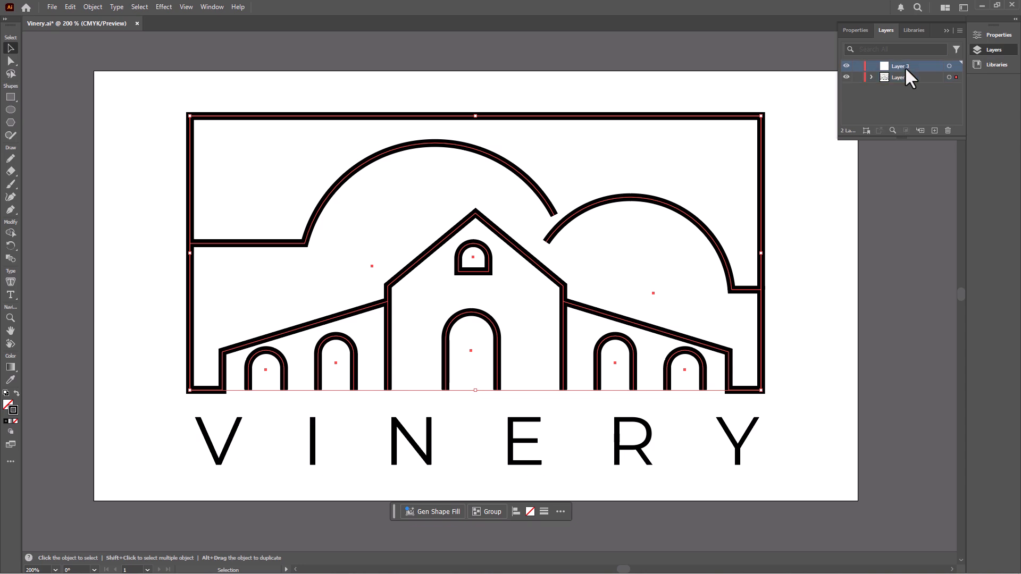
pyautogui.click(639, 96)
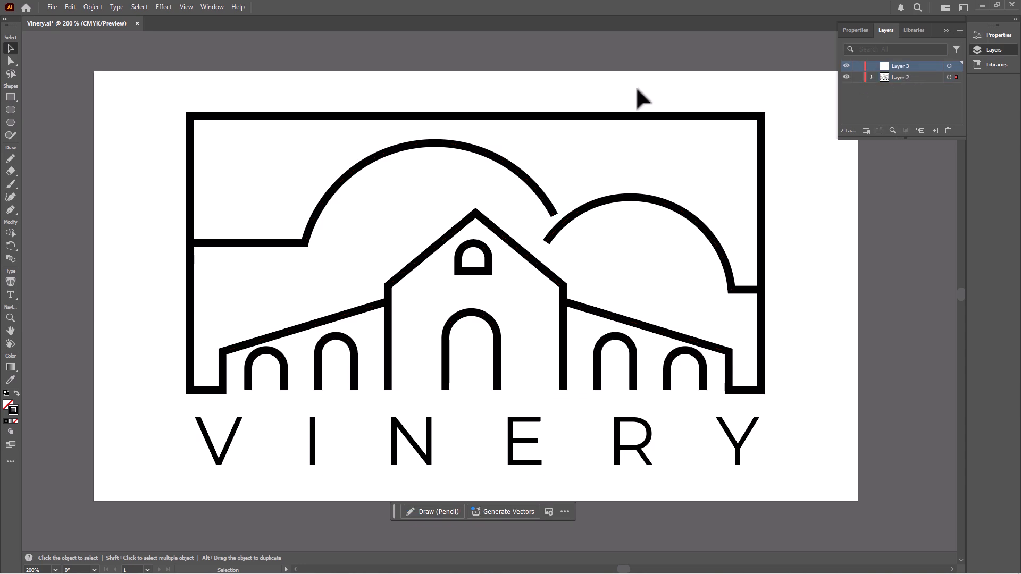
pyautogui.click(71, 7)
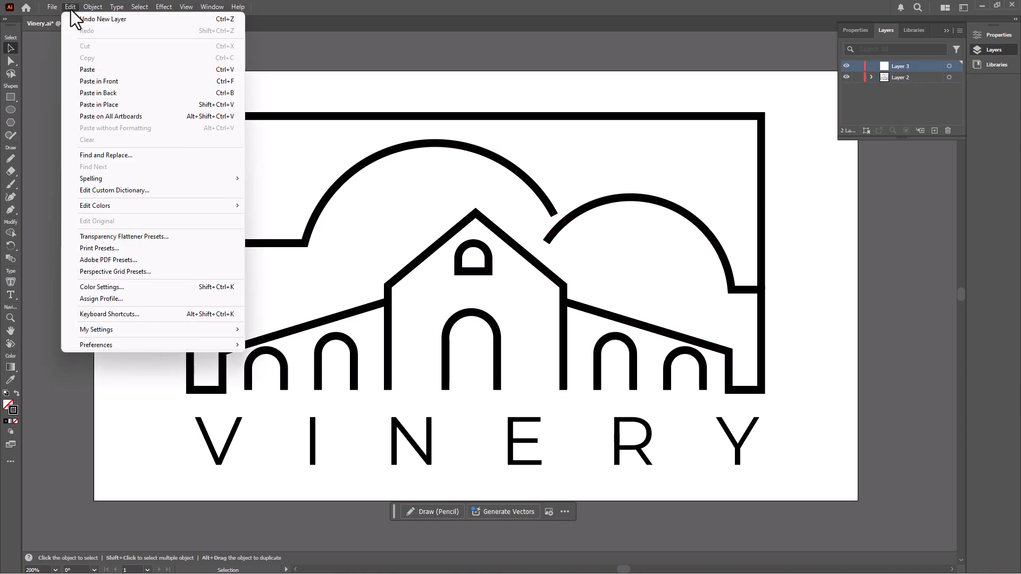
pyautogui.click(99, 106)
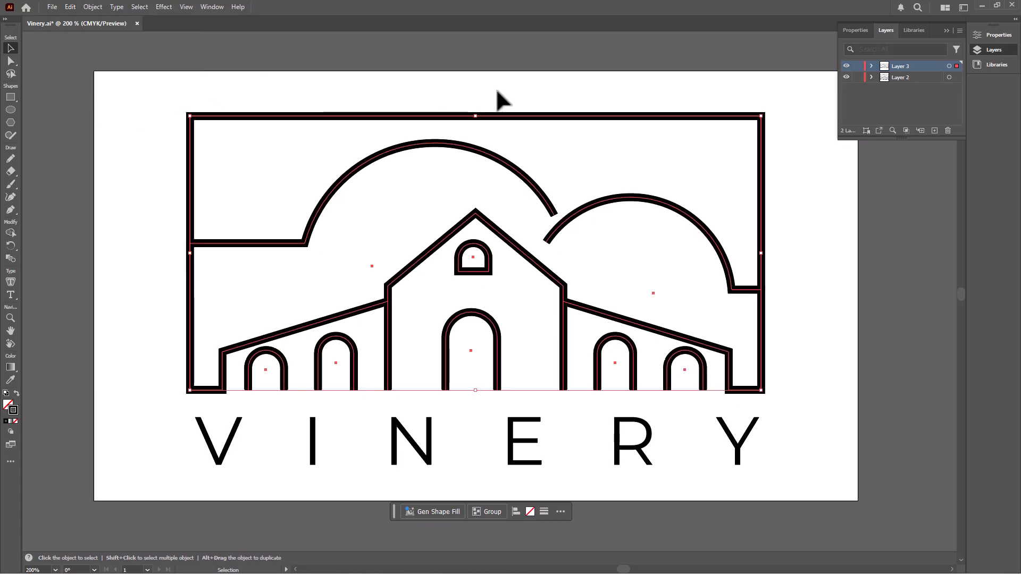
pyautogui.click(846, 78)
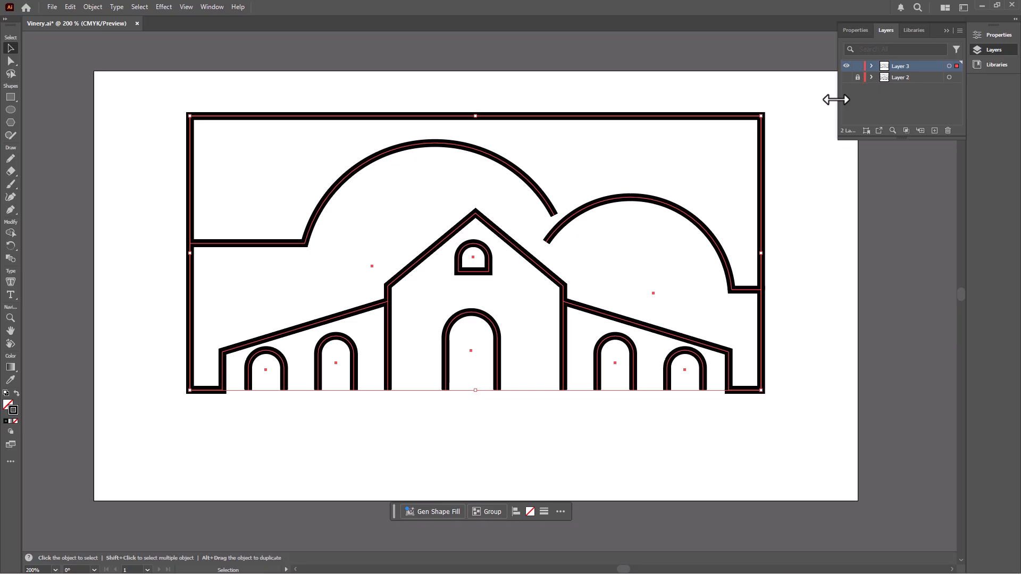
pyautogui.click(574, 63)
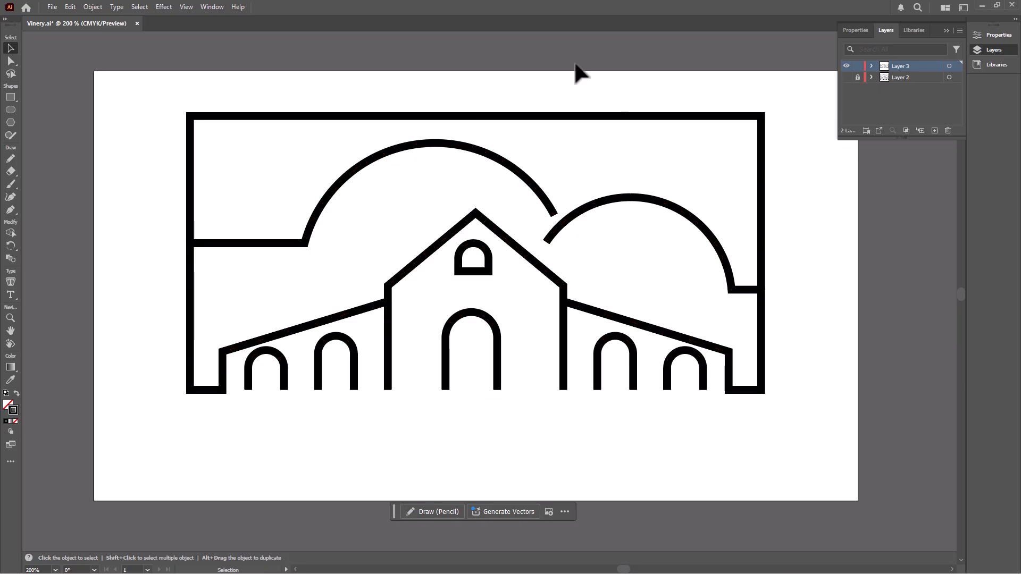
# Draw a short straight Pen segment from the open end of the larger hill's arc to the smaller hill's stroke
pyautogui.click(453, 149)
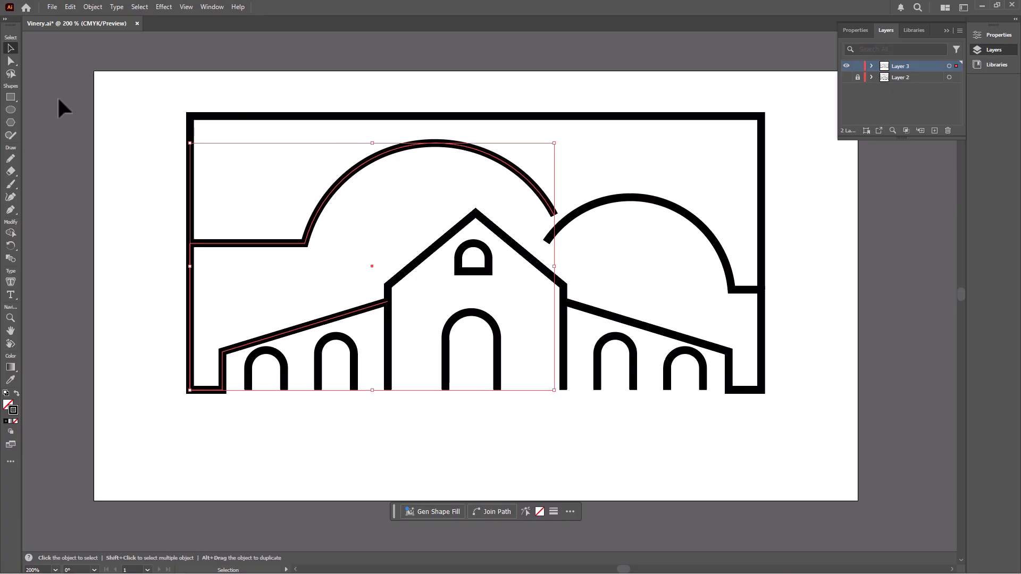
pyautogui.keyDown('alt'); pyautogui.scroll(4, 556, 226); pyautogui.keyUp('alt')
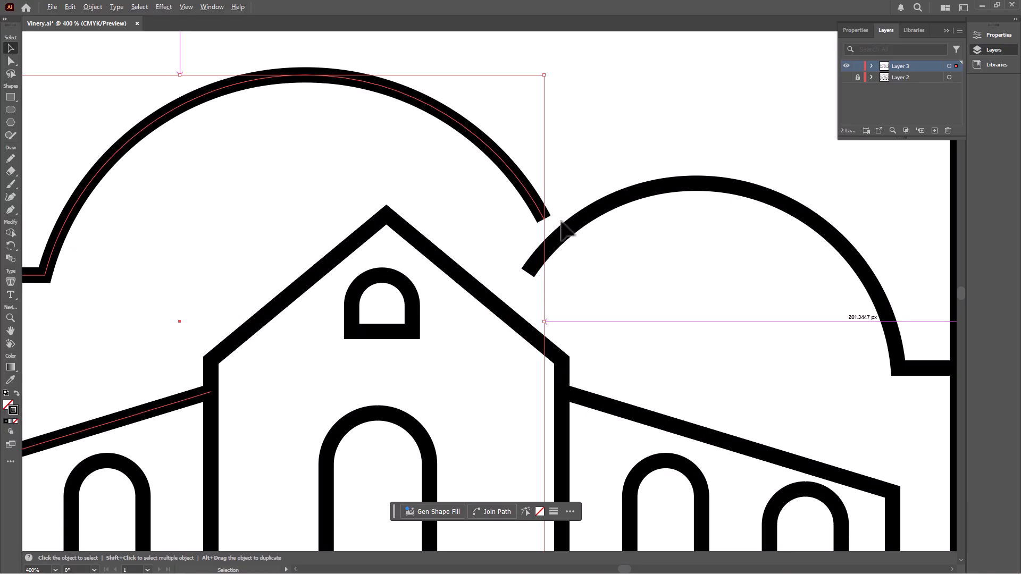
pyautogui.scroll(2, 556, 221)
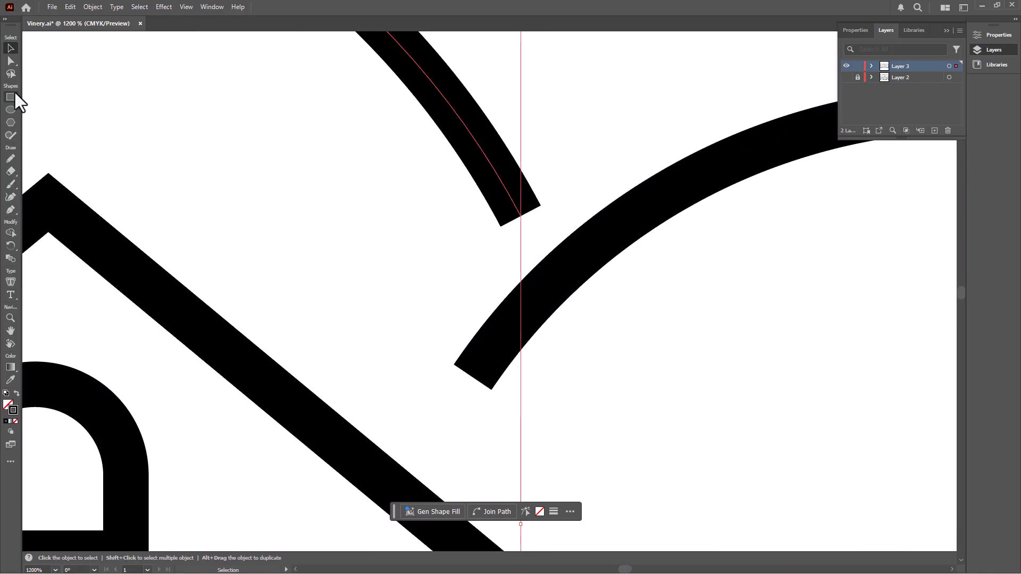
pyautogui.press('p')
pyautogui.click(522, 219)
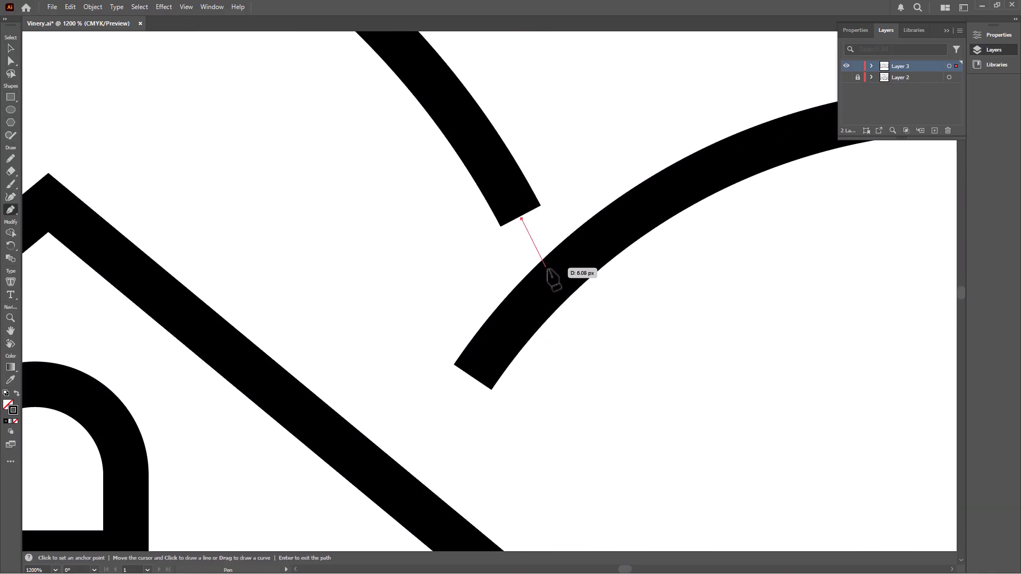
pyautogui.click(555, 279)
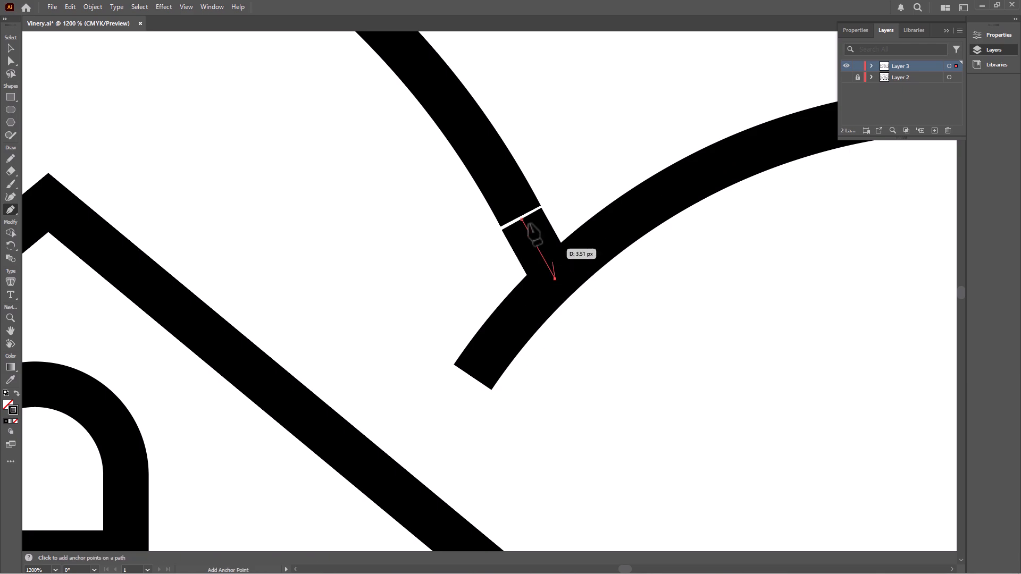
pyautogui.press('Escape')
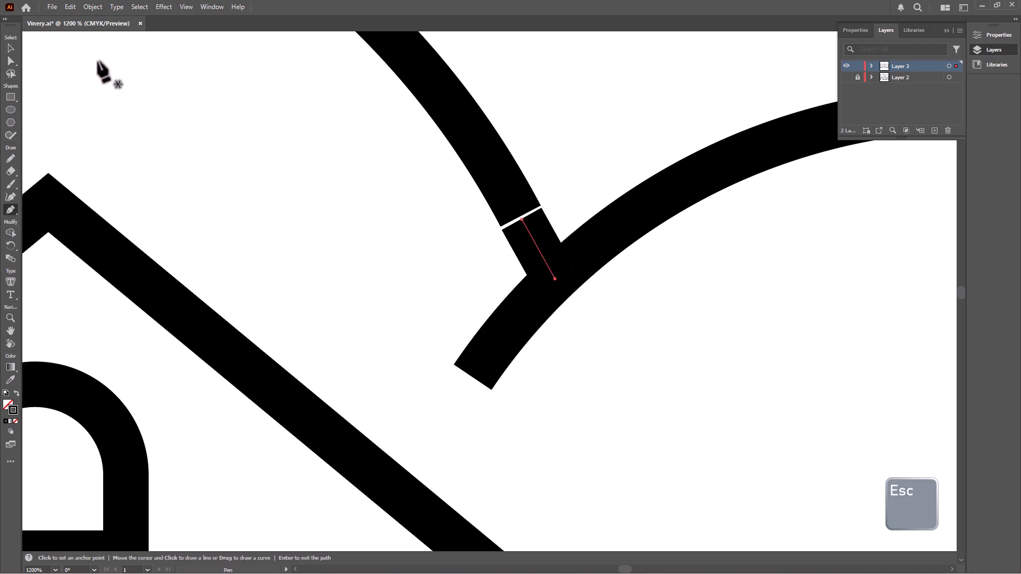
# Move the short segment's upper anchor point onto the end of the larger hill's arc to close the remaining gap
pyautogui.press('a')
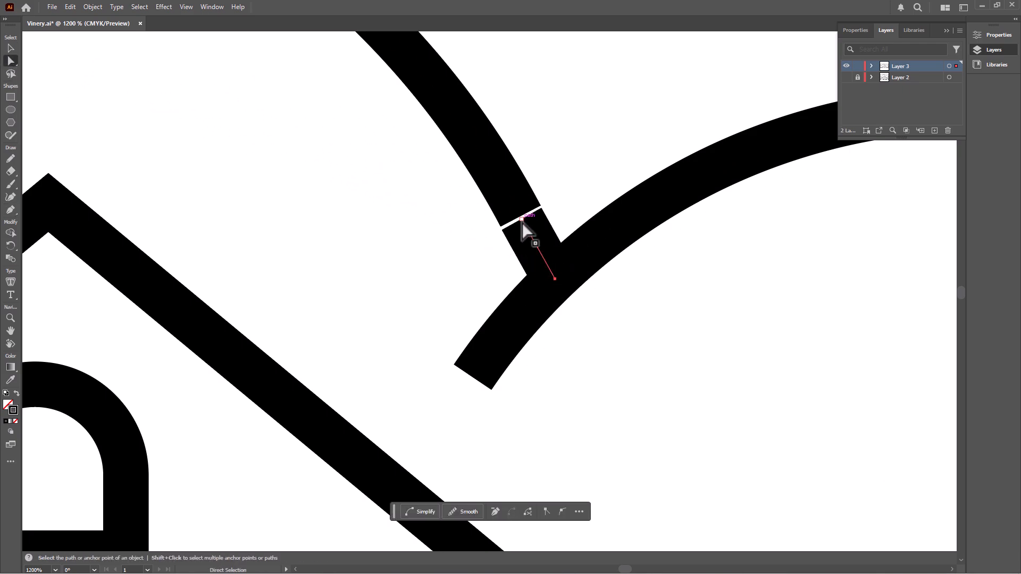
pyautogui.moveTo(522, 222); pyautogui.dragTo(519, 215)
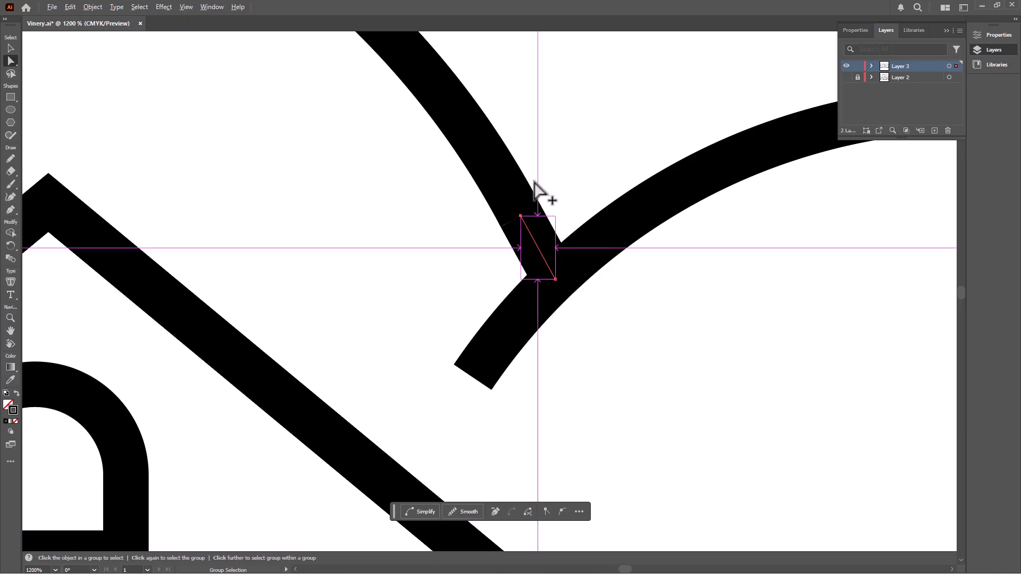
pyautogui.keyDown('alt'); pyautogui.scroll(-7, 537, 186); pyautogui.keyUp('alt')
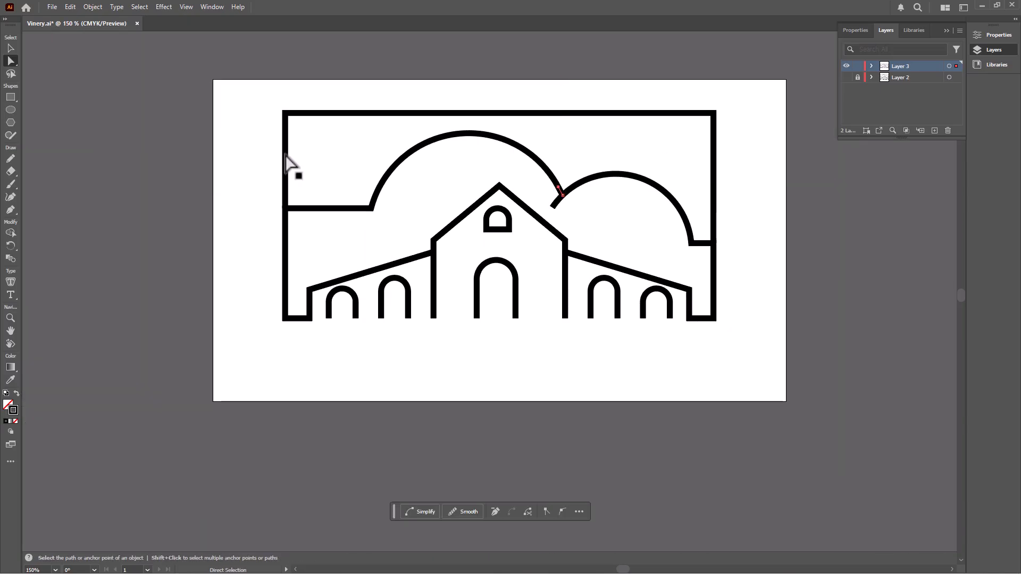
pyautogui.click(239, 162)
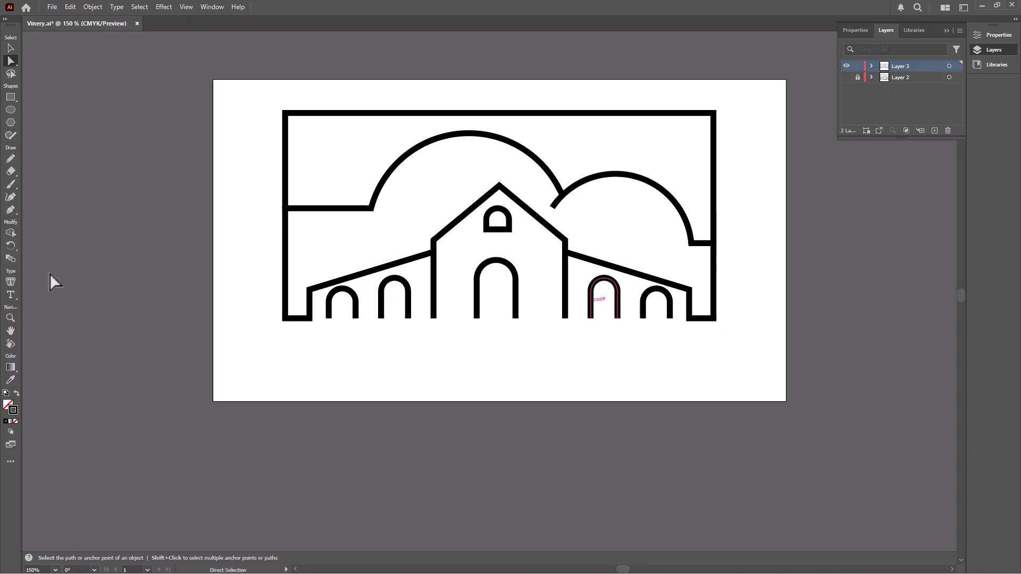
# Draw a straight horizontal Pen line along the building's base, extending past the frame on both sides
pyautogui.click(10, 210)
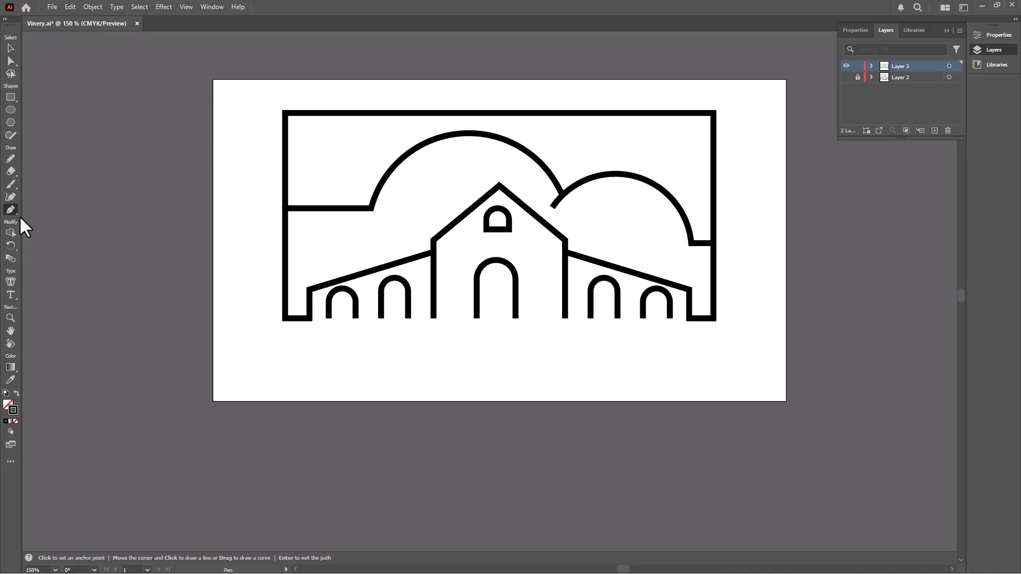
pyautogui.press('shift')
pyautogui.click(252, 319)
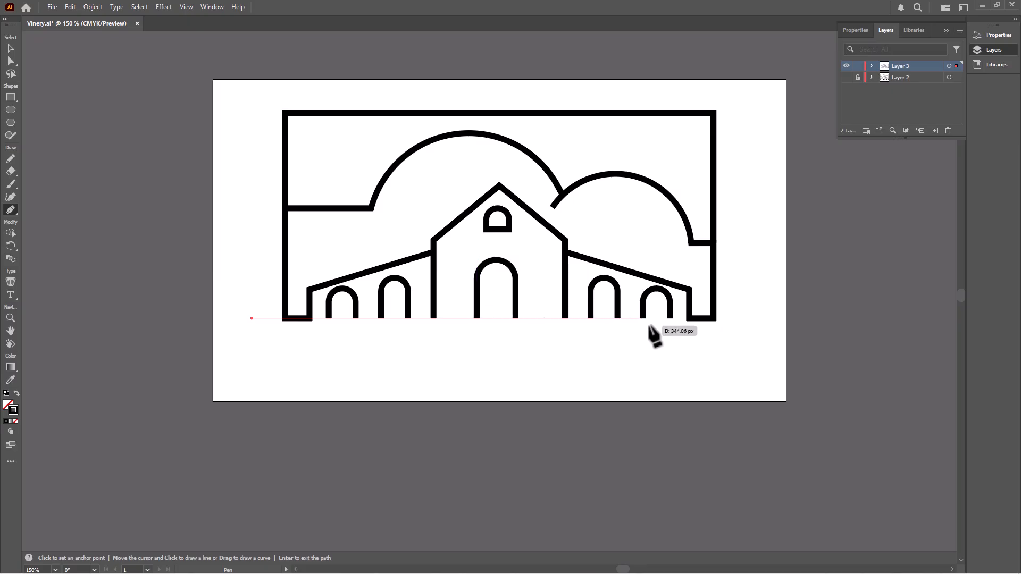
pyautogui.click(740, 319)
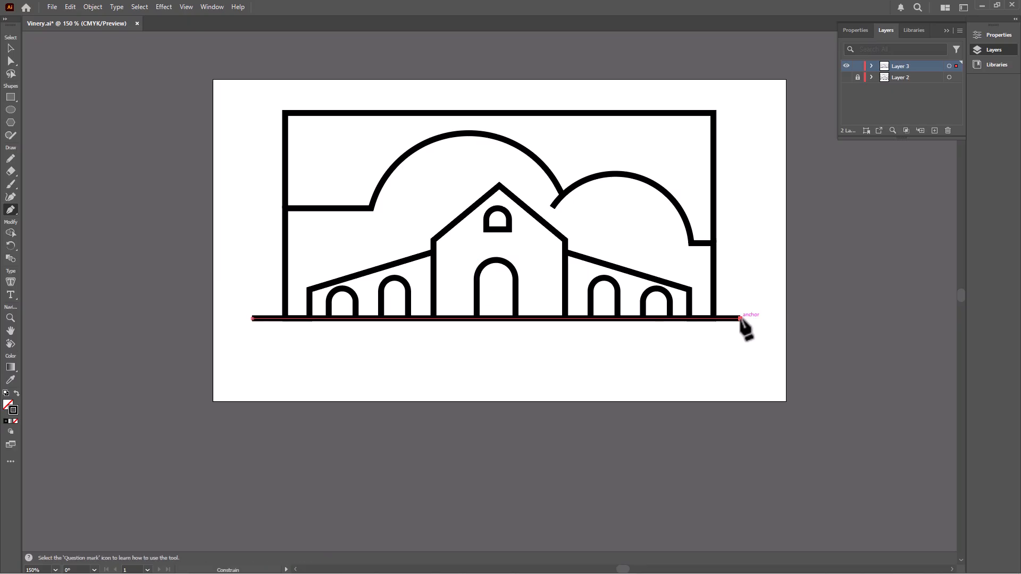
pyautogui.press('Escape')
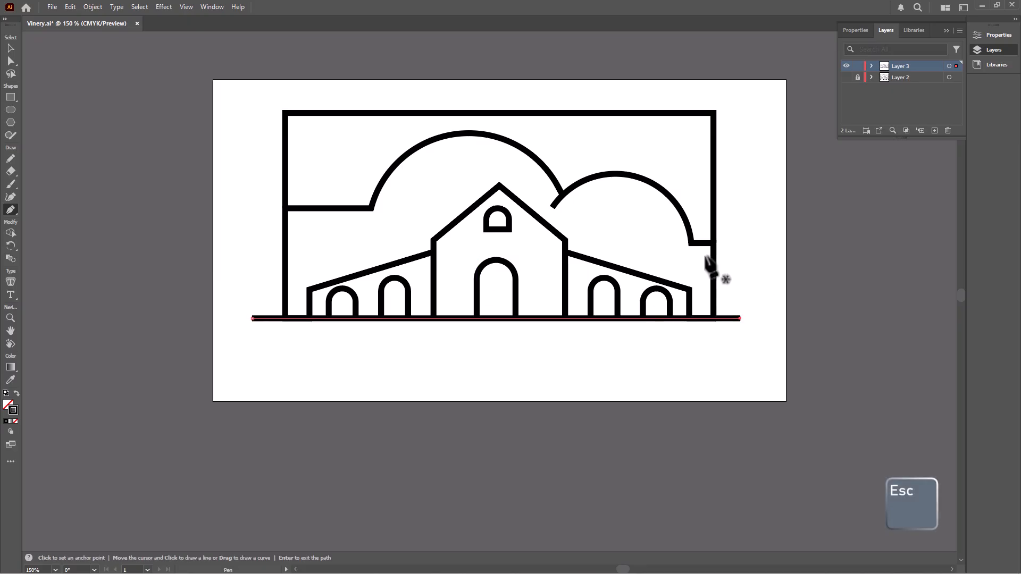
# Use Shape Builder on all the artwork to create separate shapes for the hills, left wing, central building and right wing
pyautogui.click(11, 48)
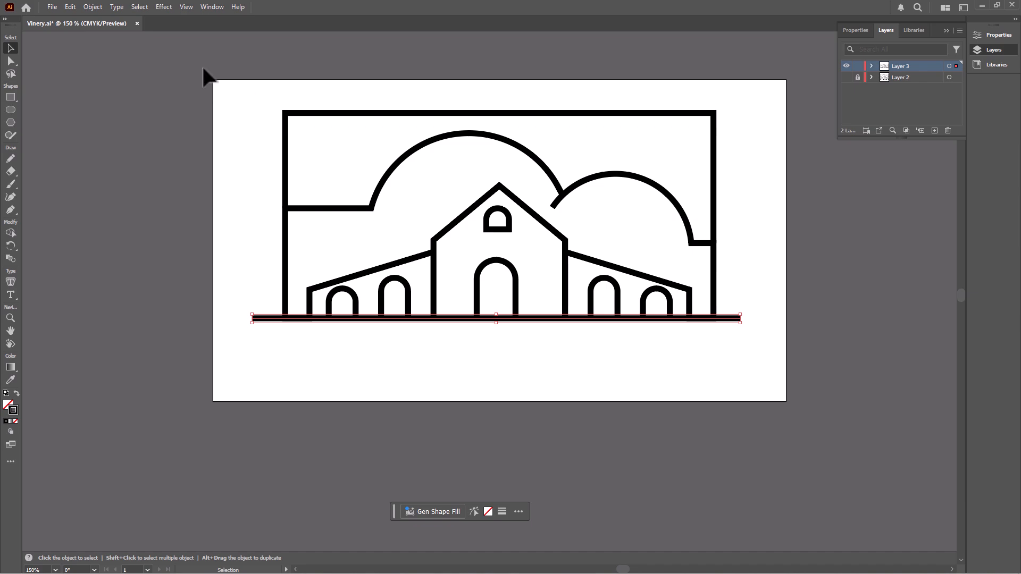
pyautogui.moveTo(256, 149); pyautogui.dragTo(808, 351)
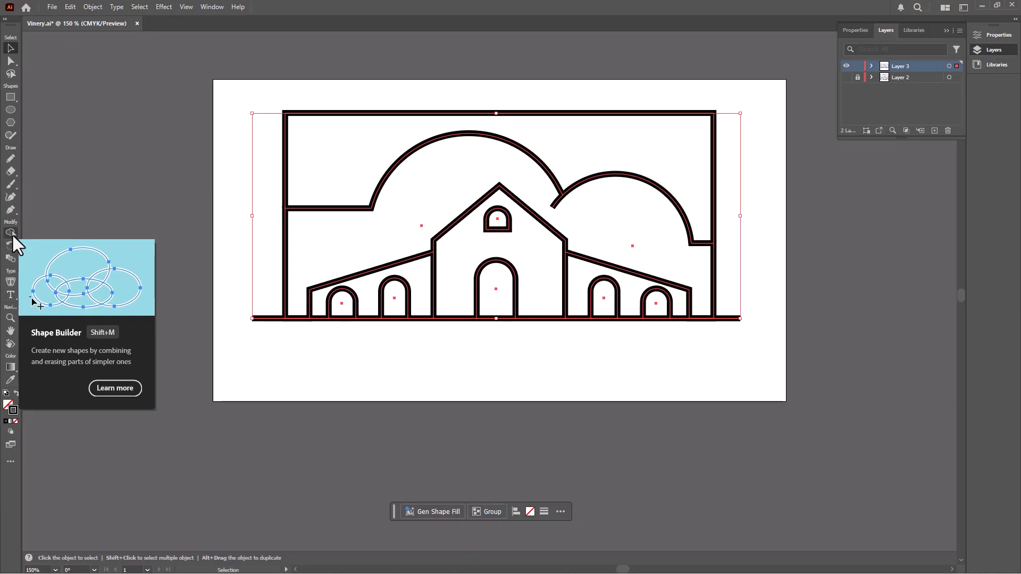
pyautogui.click(25, 229)
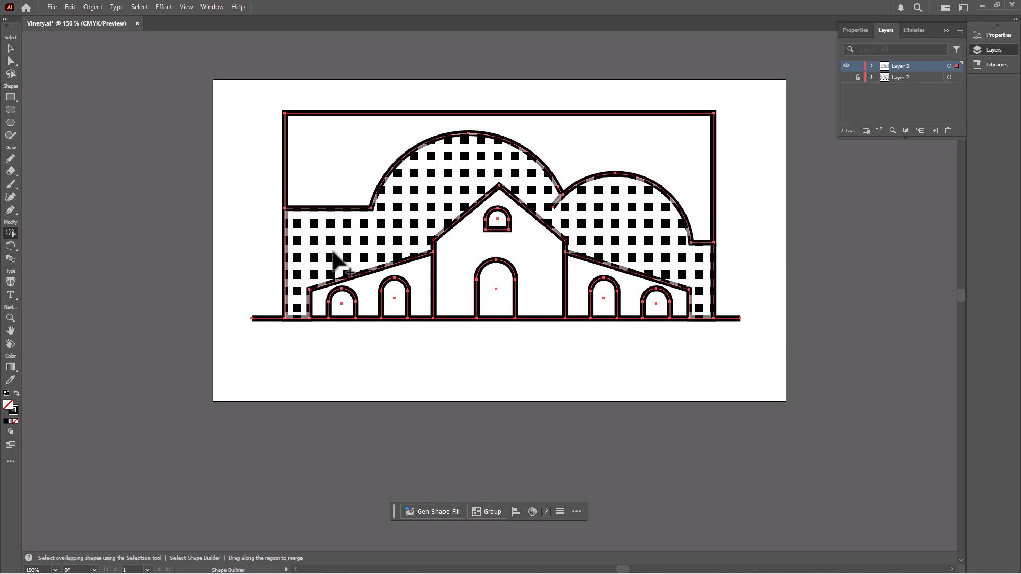
pyautogui.moveTo(335, 251)
pyautogui.mouseDown()
pyautogui.moveTo(402, 223)
pyautogui.moveTo(412, 231)
pyautogui.mouseUp()
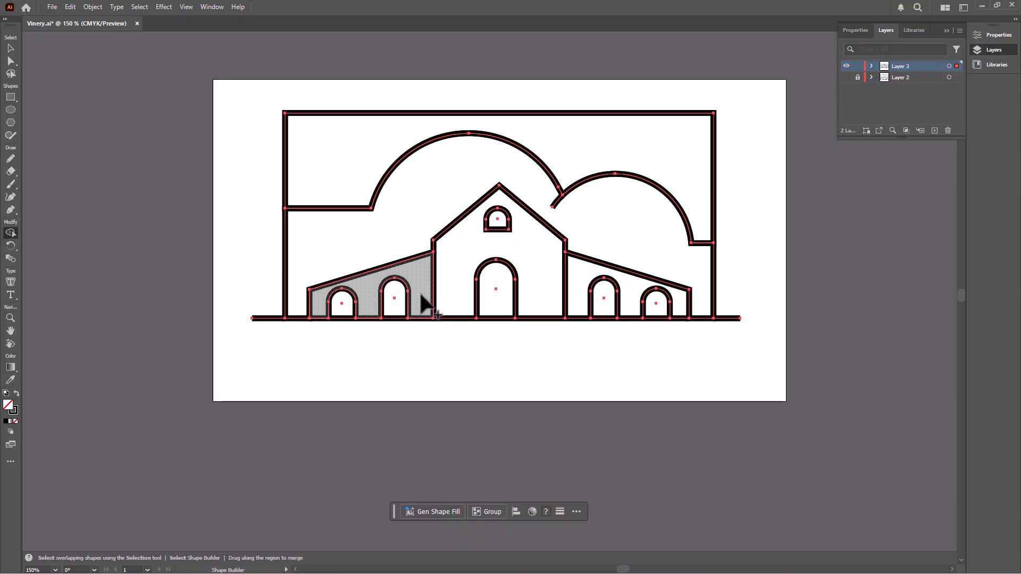
pyautogui.click(422, 274)
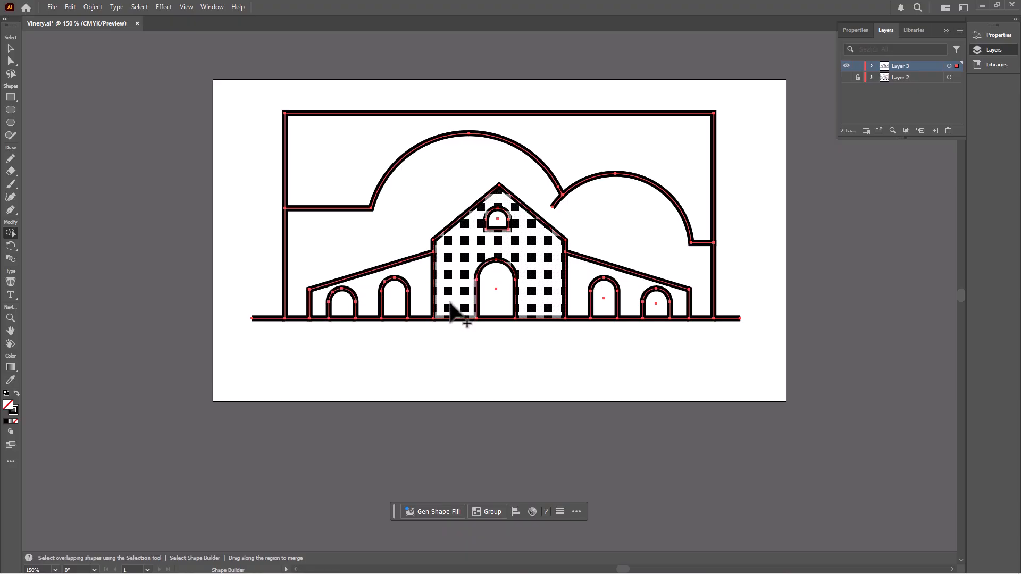
pyautogui.click(463, 259)
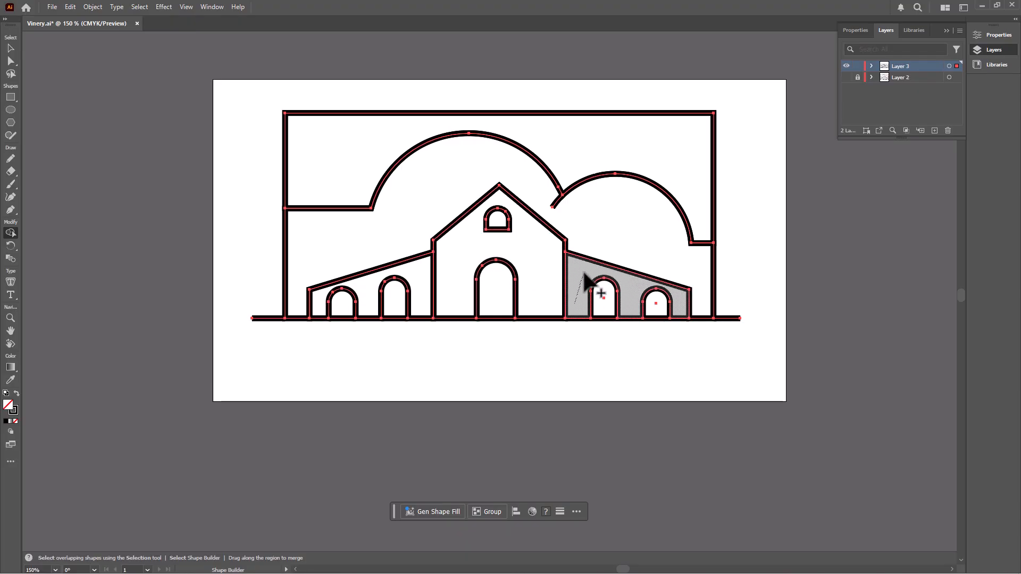
pyautogui.click(586, 283)
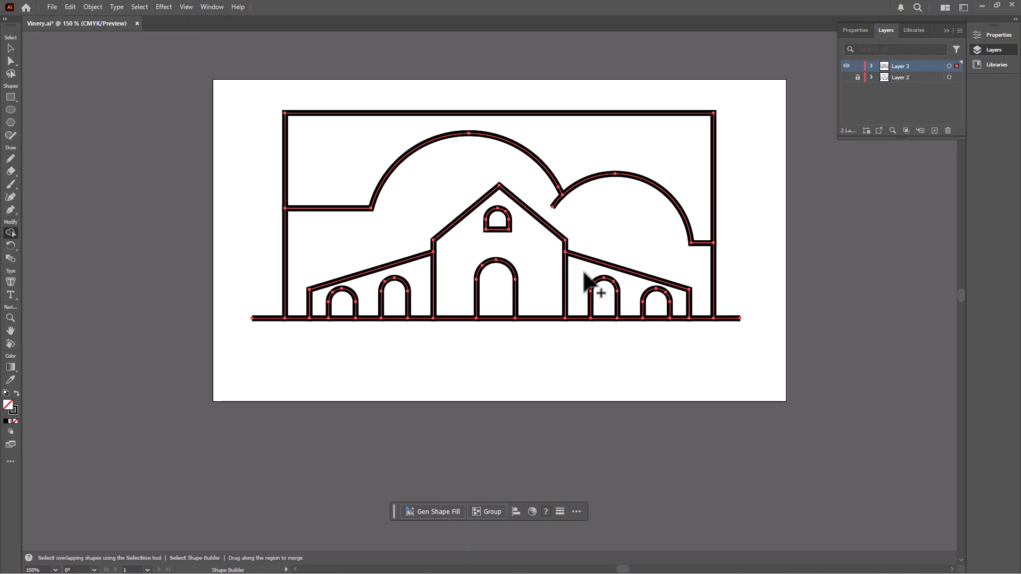
pyautogui.click(10, 48)
pyautogui.click(229, 206)
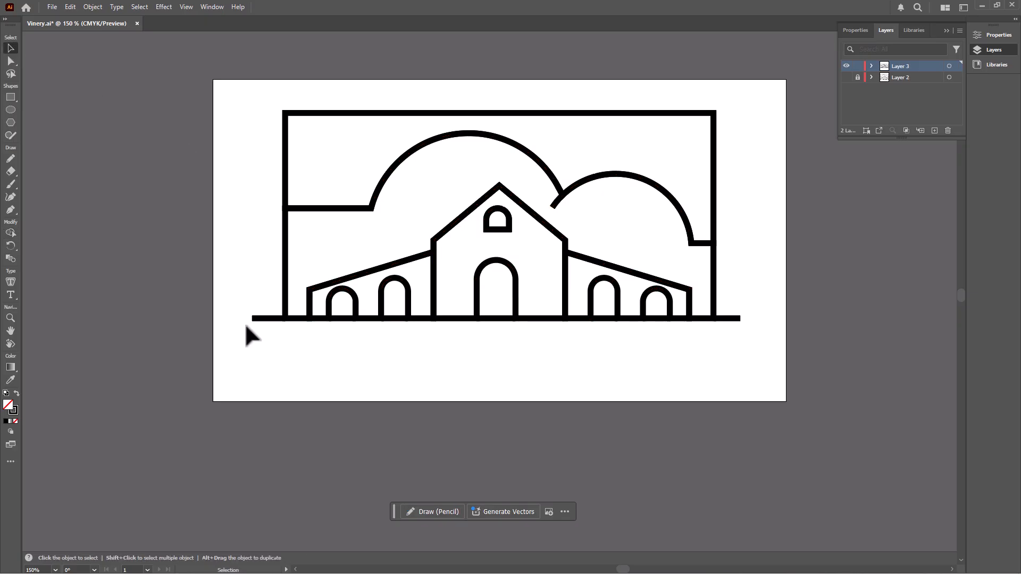
# Delete the base line's overhang beyond the frame's left edge and its pieces under the left wing's two arches
pyautogui.click(265, 319)
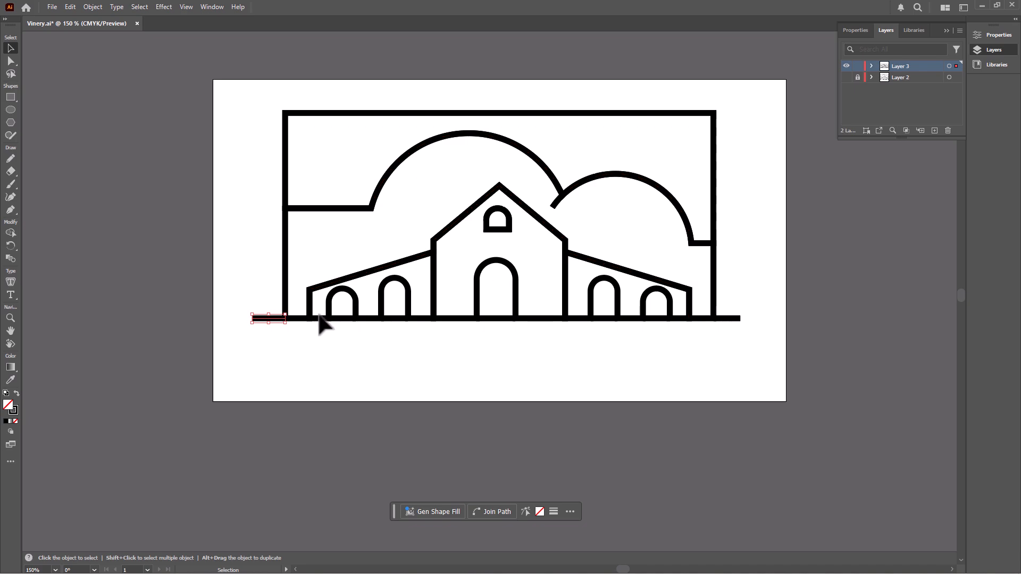
pyautogui.press('Delete')
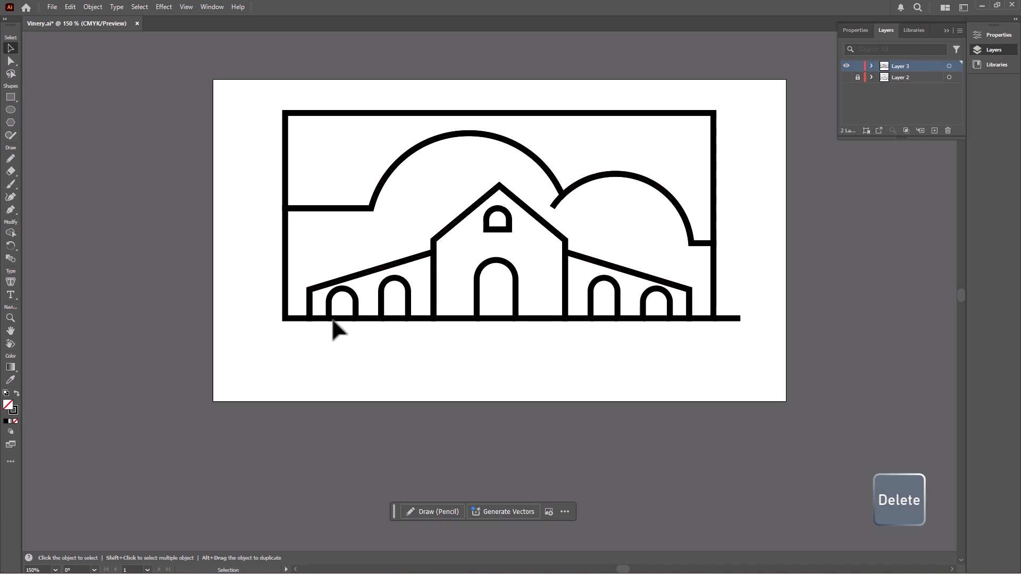
pyautogui.click(345, 319)
pyautogui.press('Delete')
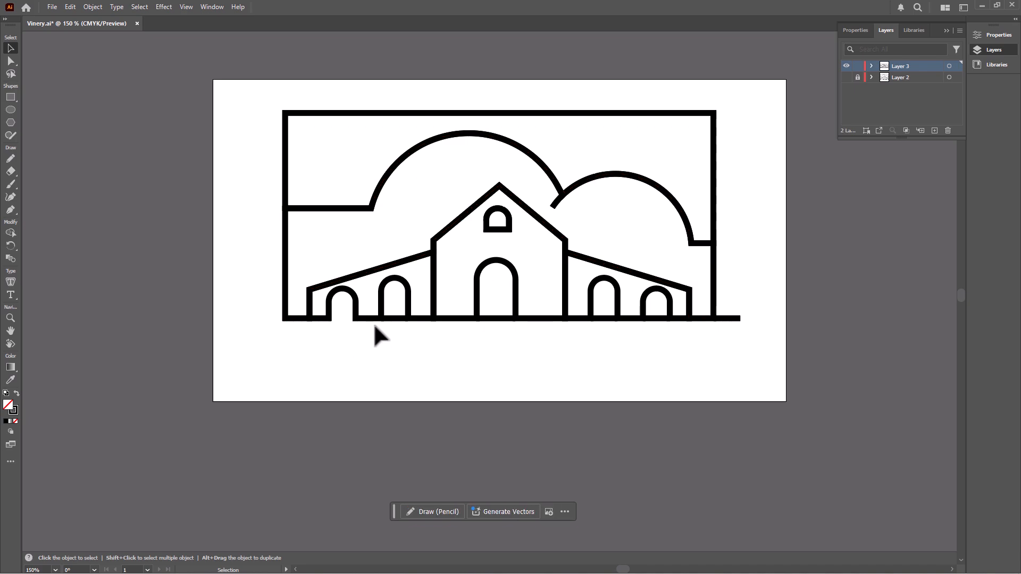
pyautogui.click(396, 319)
pyautogui.press('Delete')
# Delete the base line pieces across the central building's door and under the right wing's two arches
pyautogui.click(495, 320)
pyautogui.press('Delete')
pyautogui.click(605, 319)
pyautogui.press('Delete')
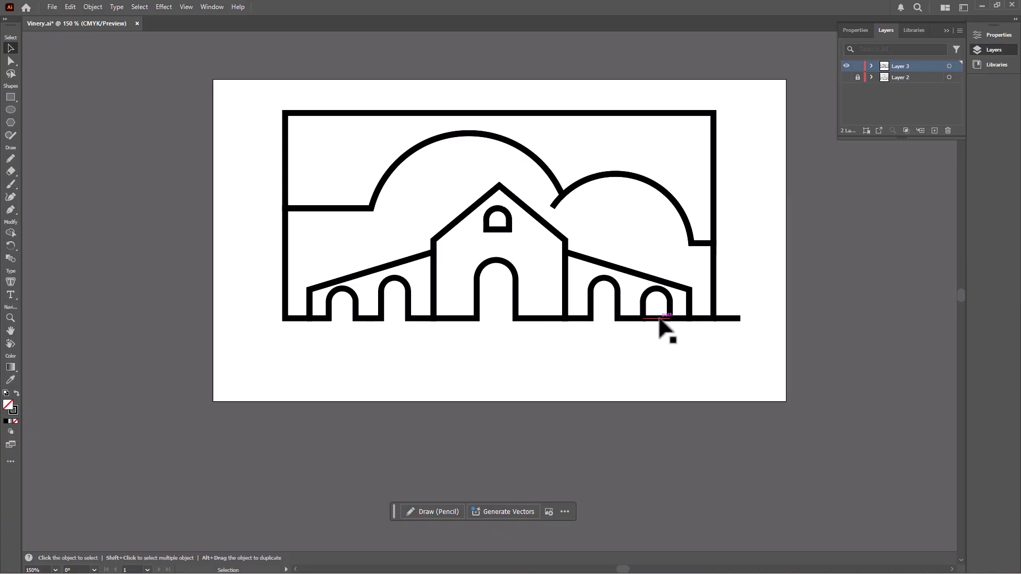
pyautogui.click(658, 319)
pyautogui.press('Delete')
# Delete the base line's overhang beyond the frame's right edge and the smaller hill's stub past the hill intersection
pyautogui.click(736, 319)
pyautogui.press('Delete')
pyautogui.click(556, 205)
pyautogui.press('Delete')
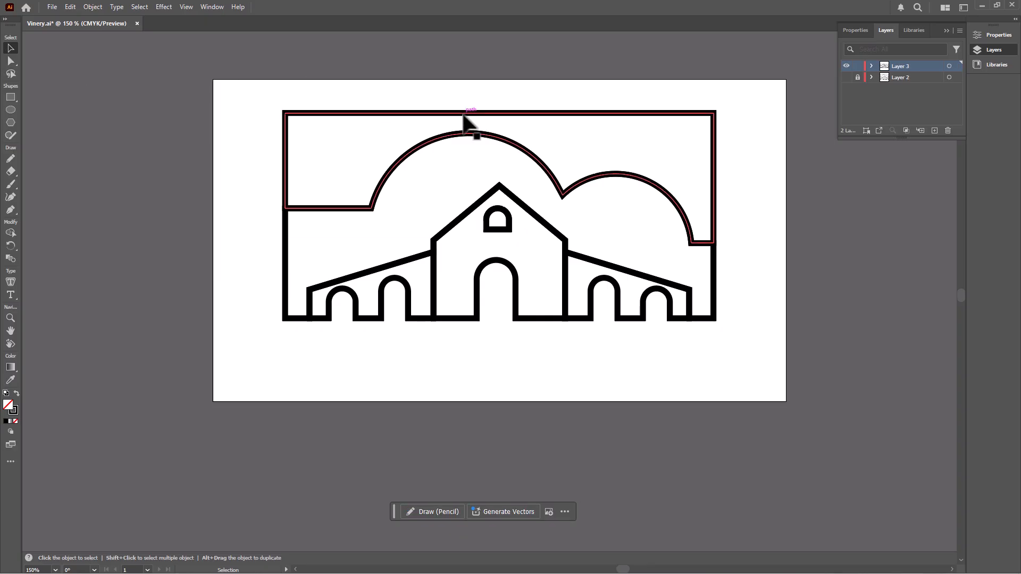
# Move the sky, hills, left wing, central building and right wing apart to check that each is a separate shape
pyautogui.moveTo(466, 114); pyautogui.dragTo(457, 84)
pyautogui.moveTo(359, 211); pyautogui.dragTo(268, 235)
pyautogui.moveTo(435, 312); pyautogui.dragTo(409, 355)
pyautogui.moveTo(474, 320); pyautogui.dragTo(478, 387)
pyautogui.moveTo(656, 289); pyautogui.dragTo(713, 297)
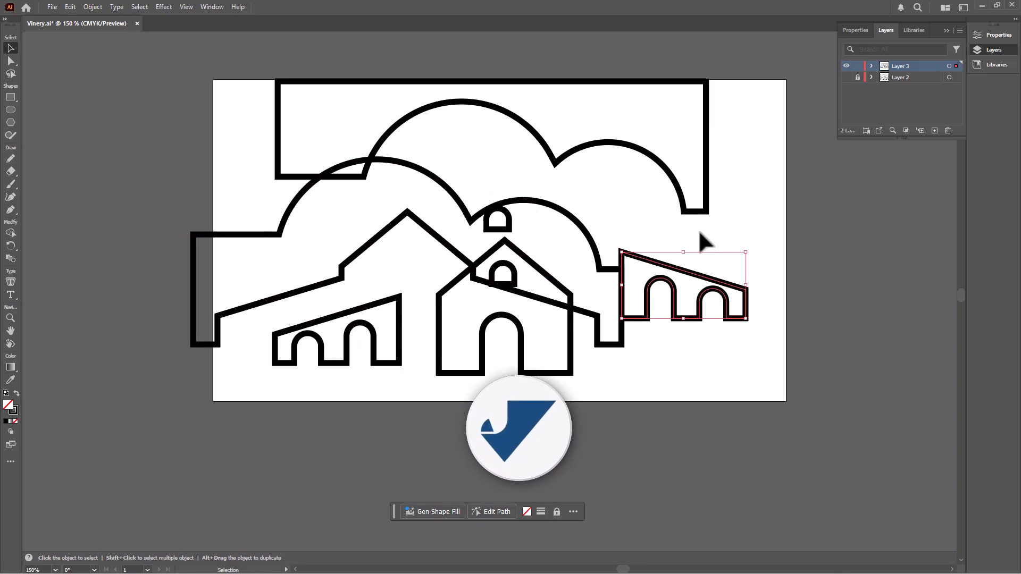
# Undo the moves of the wings, central building, hills and sky, and clear the selection
pyautogui.click(70, 7)
pyautogui.click(79, 20)
pyautogui.click(72, 7)
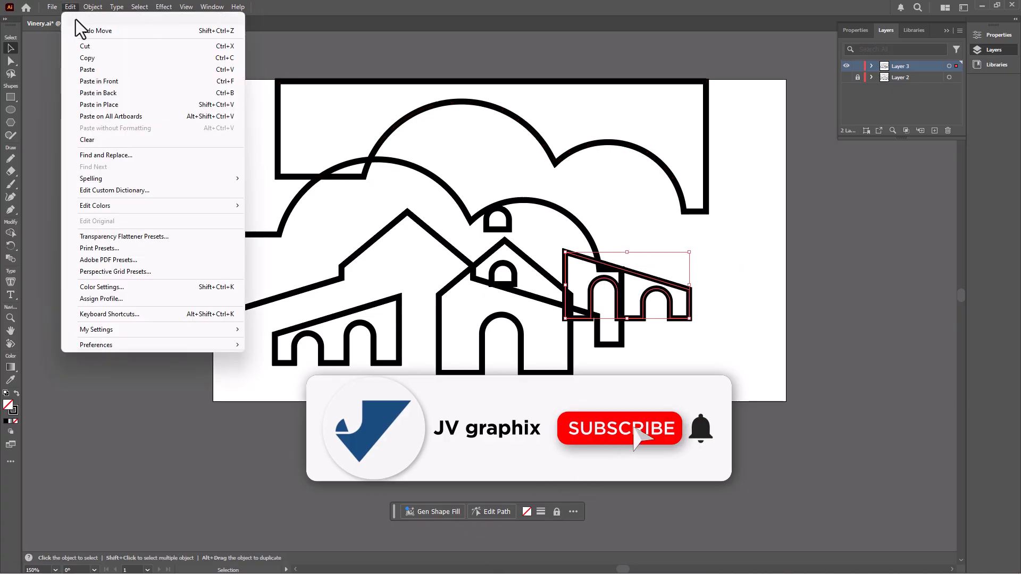
pyautogui.click(75, 20)
pyautogui.click(70, 7)
pyautogui.click(78, 19)
pyautogui.click(71, 8)
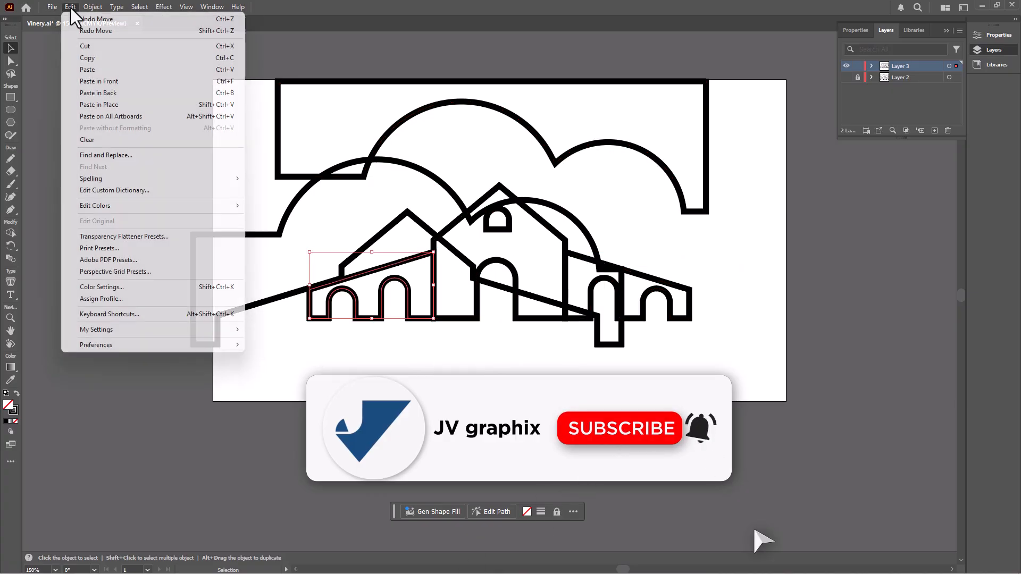
pyautogui.click(83, 21)
pyautogui.click(70, 7)
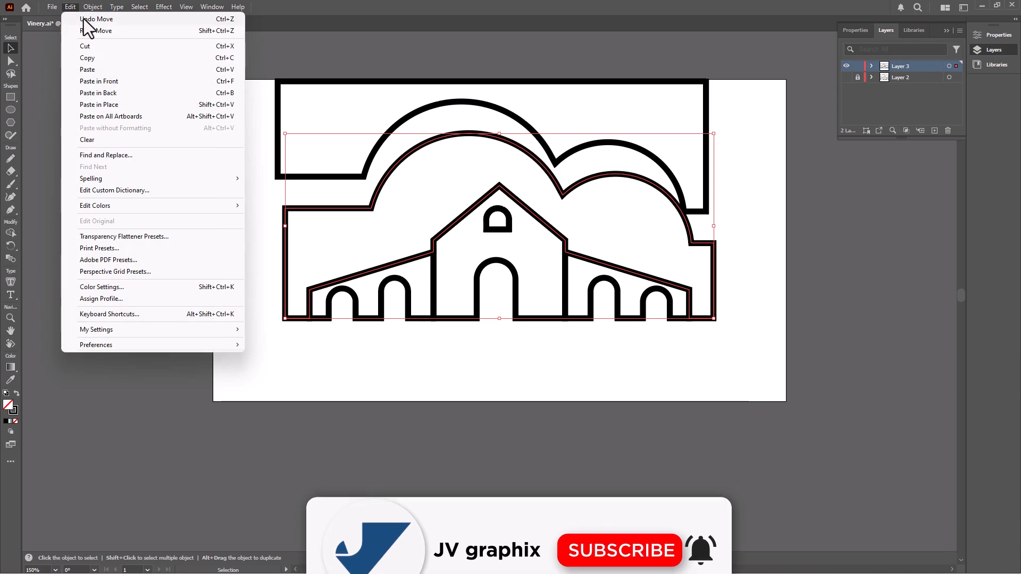
pyautogui.click(81, 19)
pyautogui.click(239, 184)
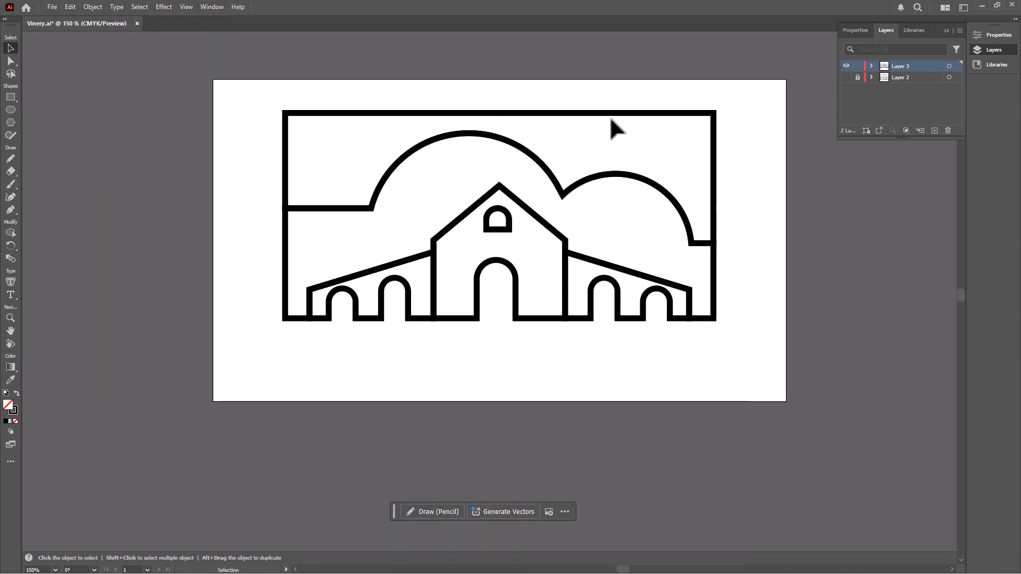
# Show the Swatches panel below the Layers panel and fill the sky shape with the blue swatch #27aae1
pyautogui.click(611, 117)
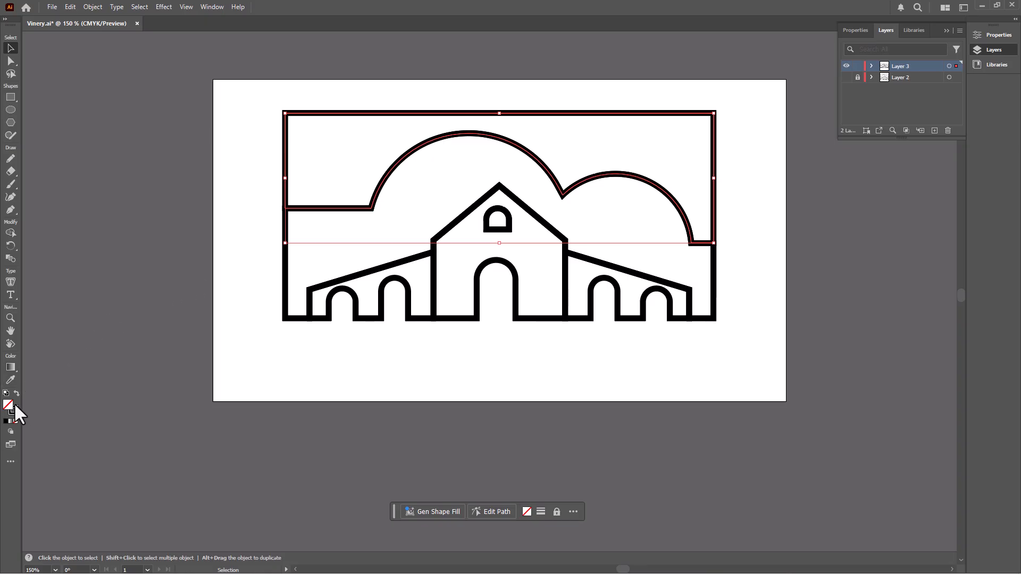
pyautogui.click(211, 6)
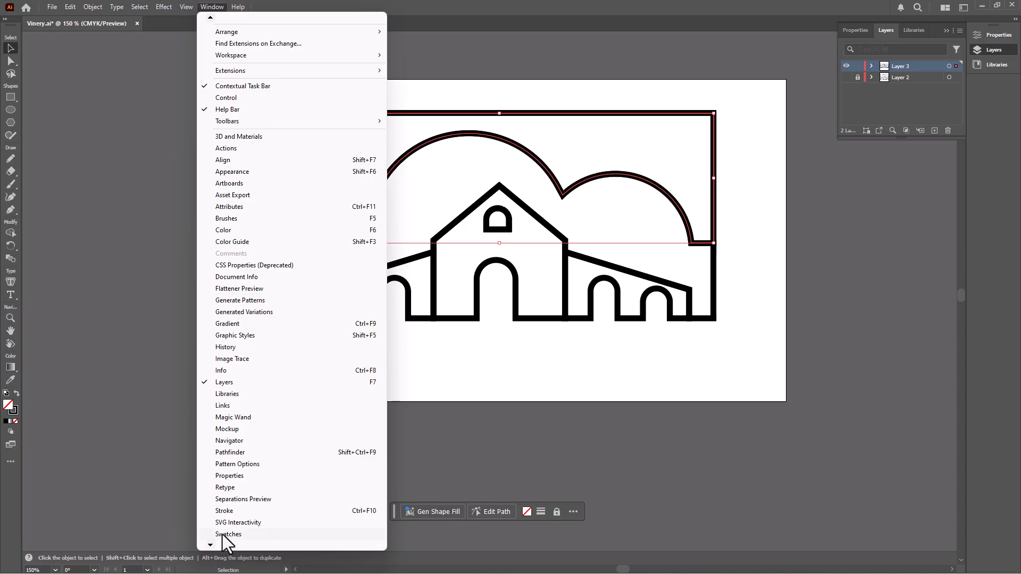
pyautogui.click(222, 535)
pyautogui.moveTo(526, 100); pyautogui.dragTo(901, 157)
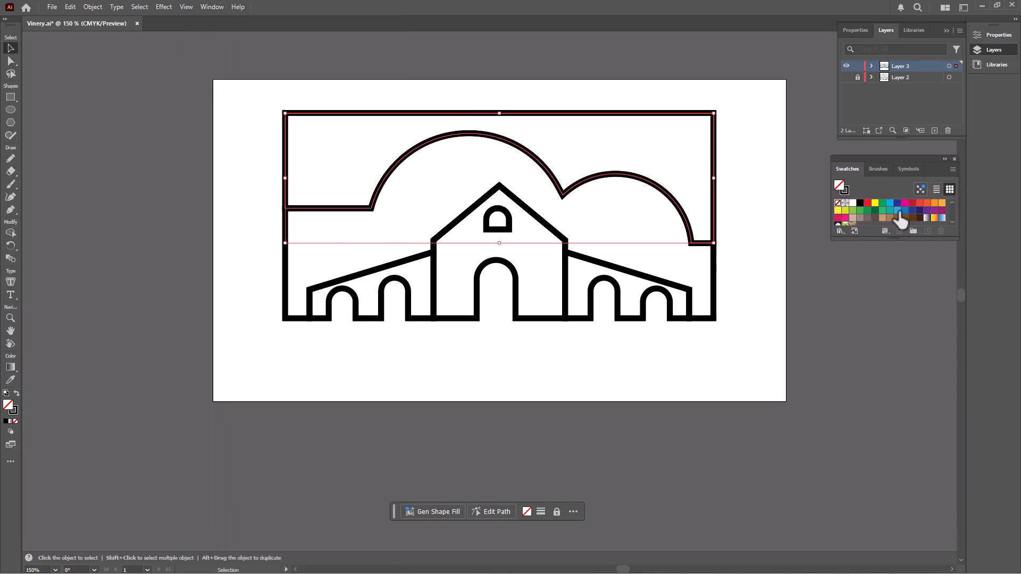
pyautogui.click(897, 211)
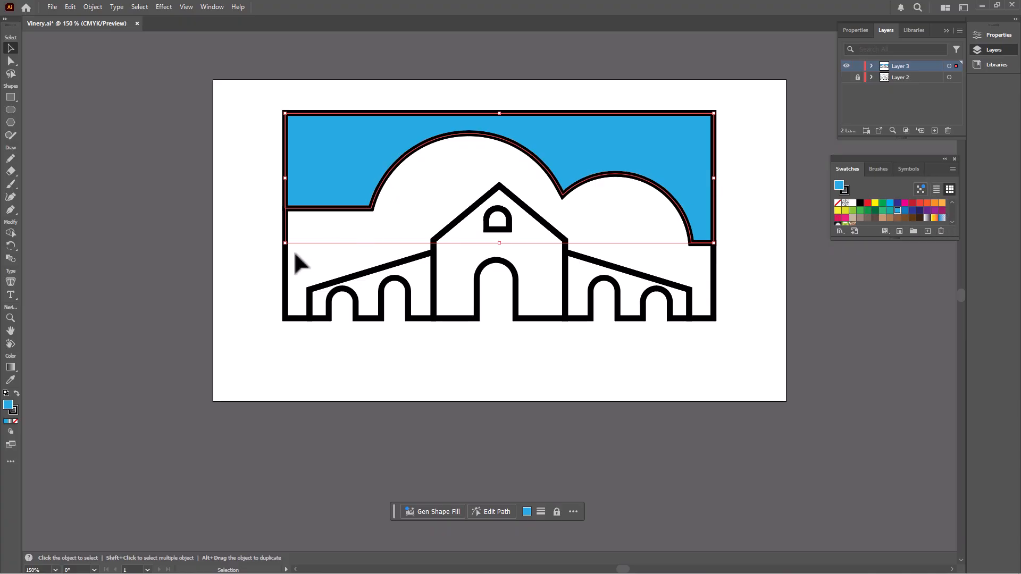
# Lighten the sky's fill color to #66d7ff and deselect the shape
pyautogui.doubleClick(8, 410)
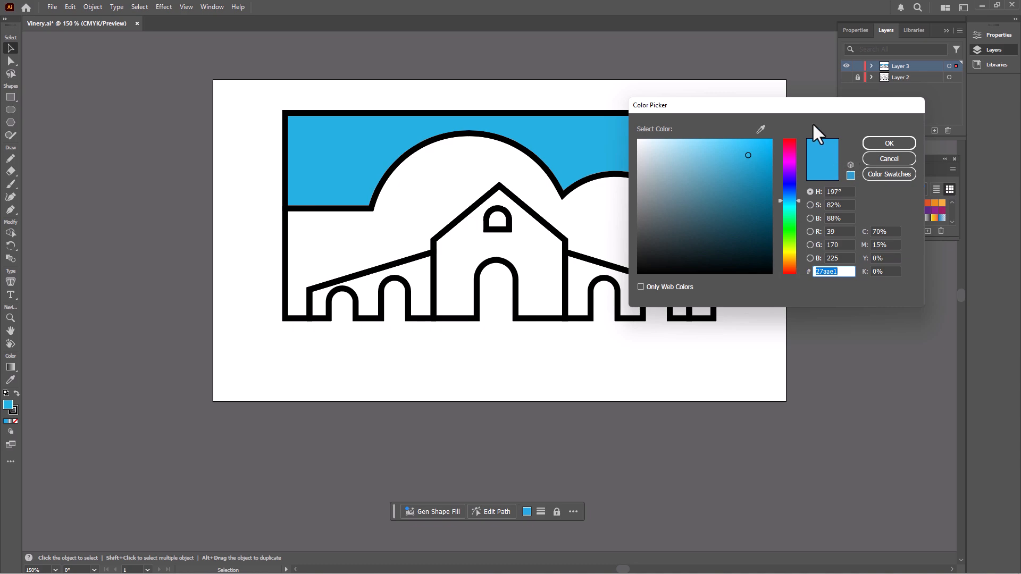
pyautogui.moveTo(748, 156); pyautogui.dragTo(724, 140)
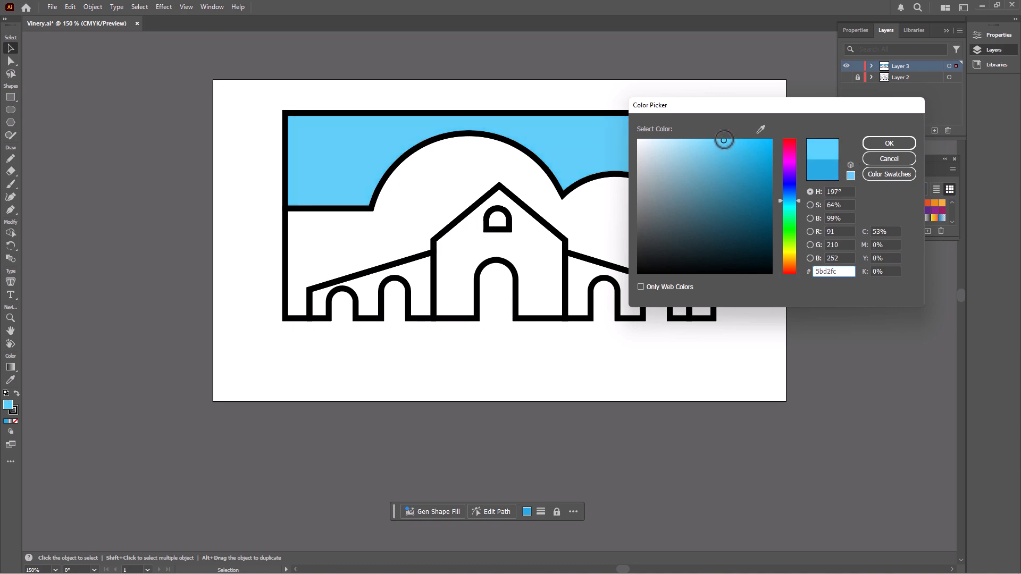
pyautogui.click(895, 141)
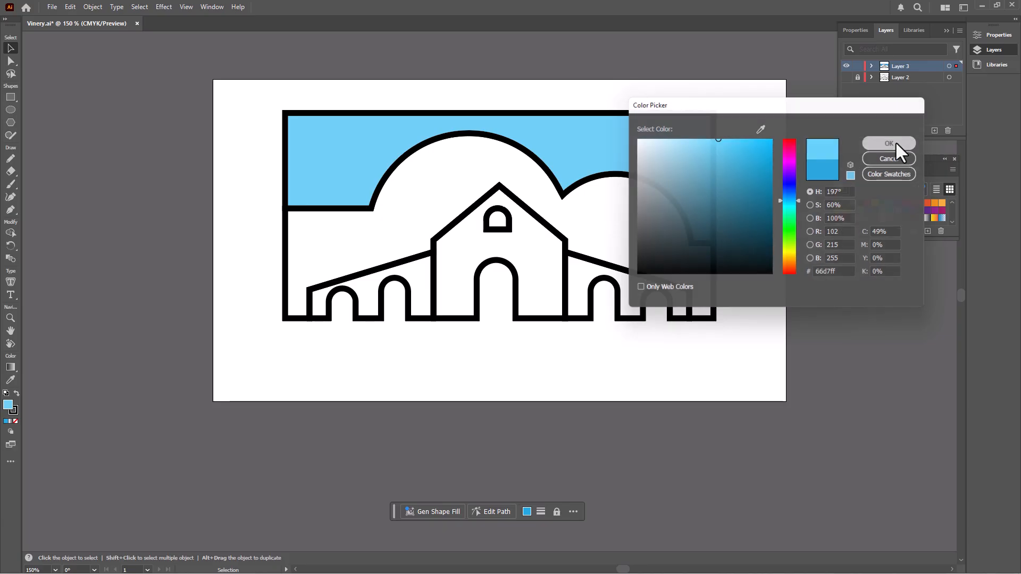
pyautogui.click(763, 266)
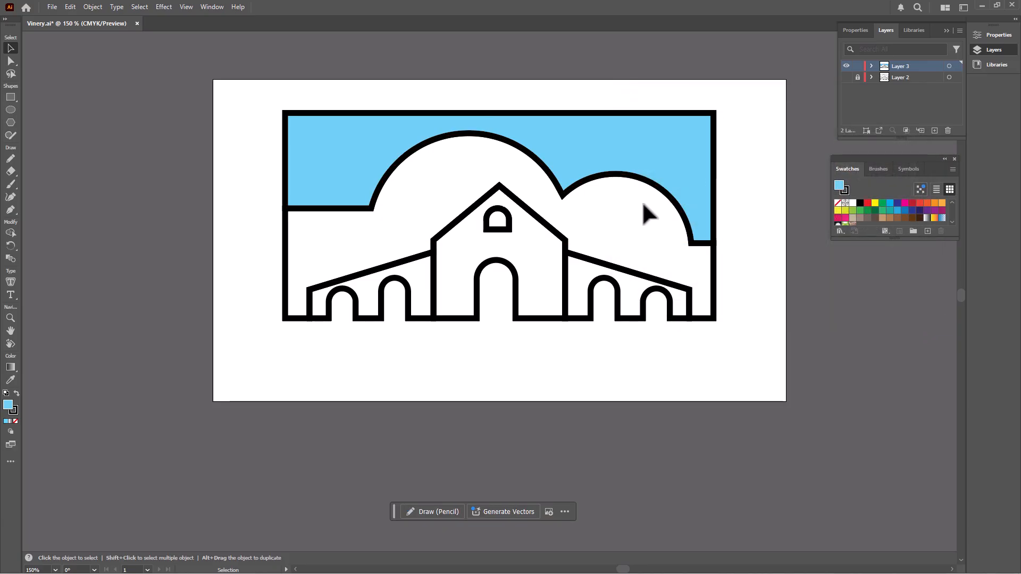
# Fill the hills shape with the green swatch #39b54a and adjust the fill to a lighter, softer green
pyautogui.click(715, 266)
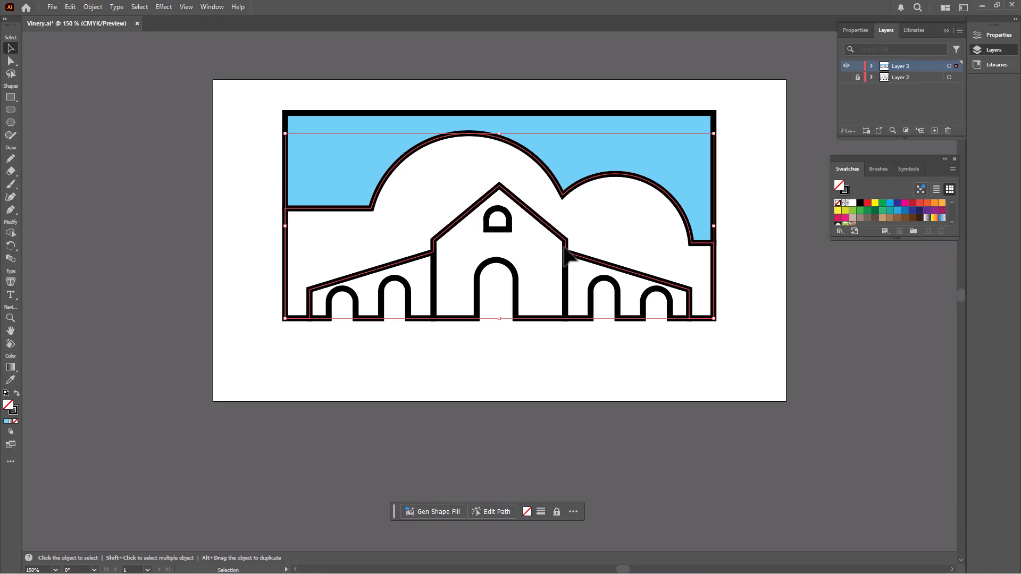
pyautogui.click(860, 211)
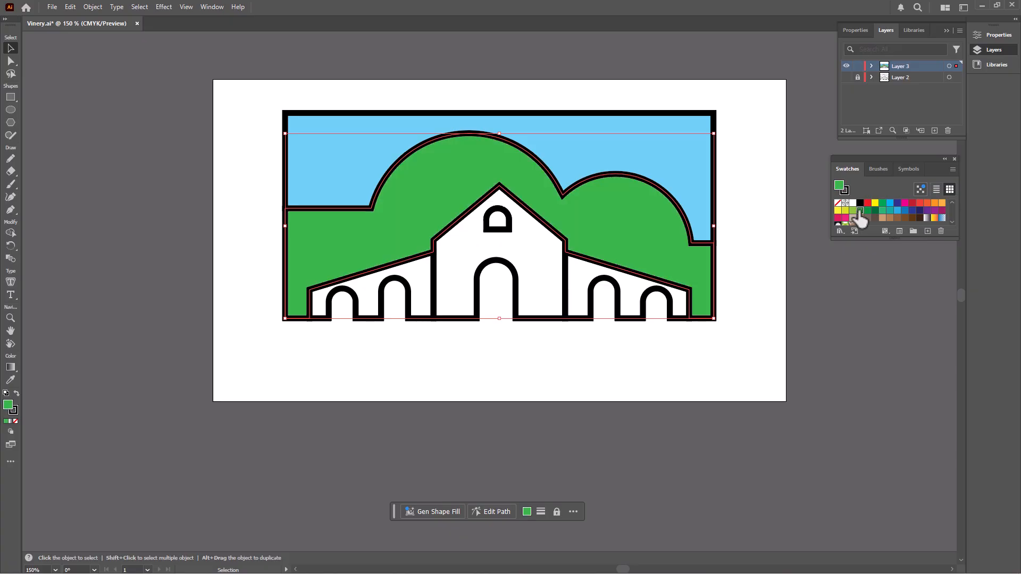
pyautogui.doubleClick(8, 406)
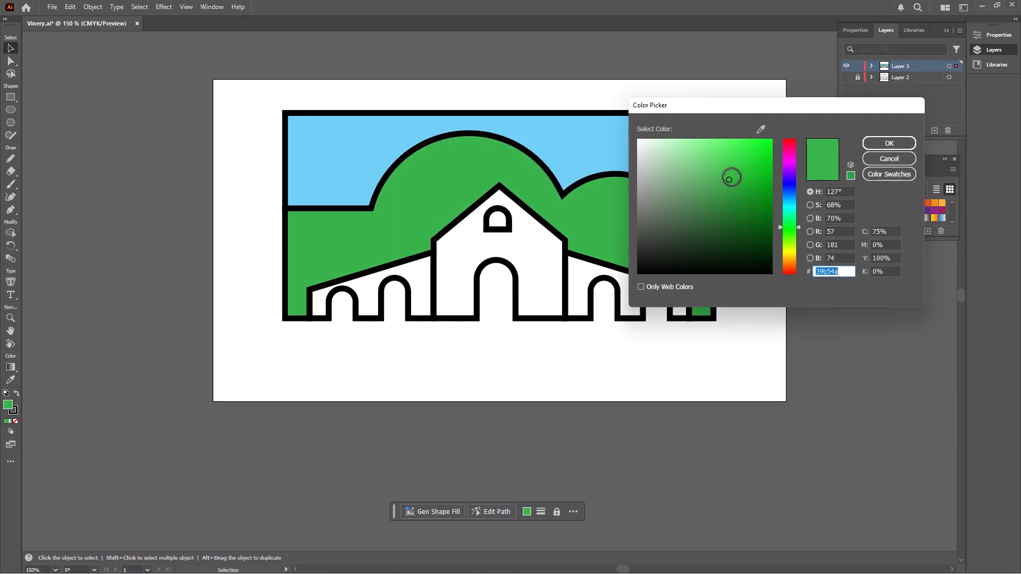
pyautogui.moveTo(725, 177); pyautogui.dragTo(707, 158)
pyautogui.click(876, 147)
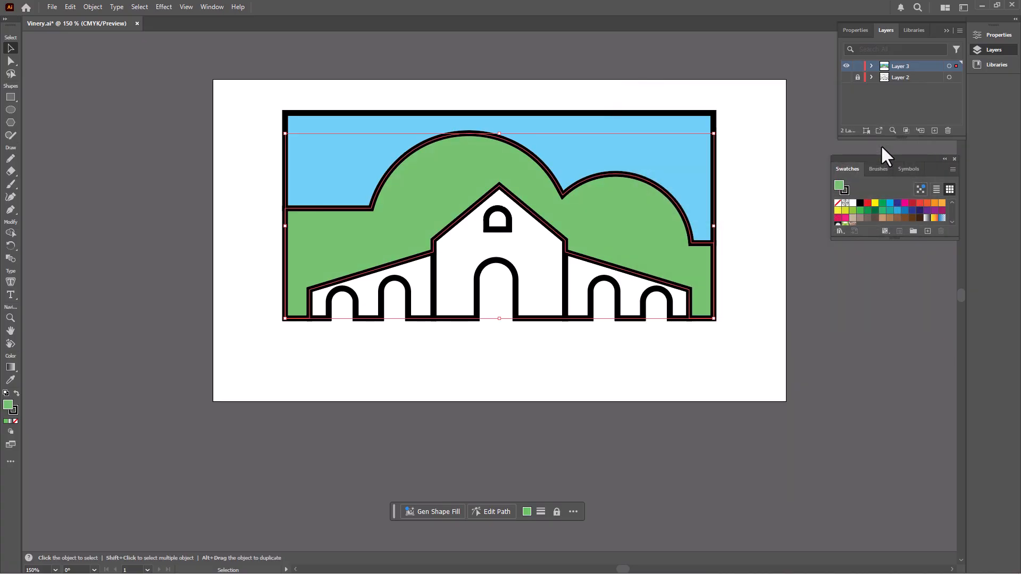
pyautogui.click(796, 289)
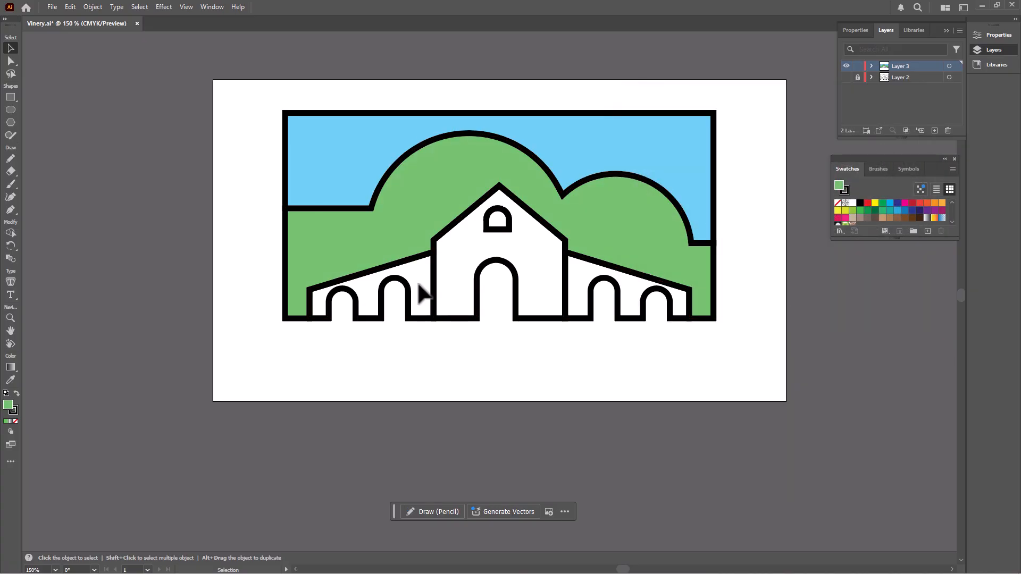
# Fill the left wing, central building and right wing with a light gray swatch
pyautogui.keyDown('shift'); pyautogui.click(333, 319); pyautogui.keyUp('shift')
pyautogui.keyDown('shift'); pyautogui.click(475, 319); pyautogui.keyUp('shift')
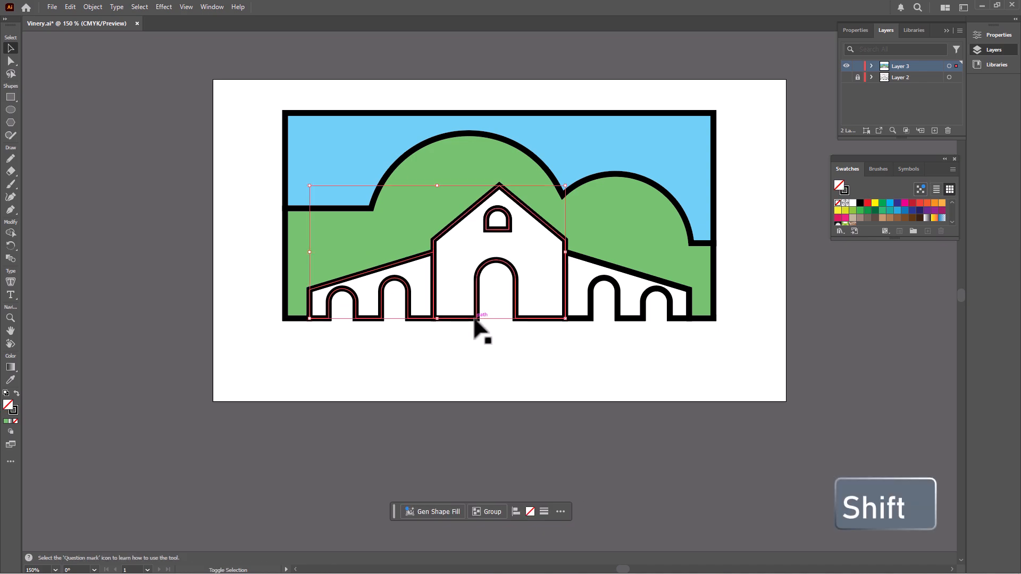
pyautogui.keyDown('shift'); pyautogui.click(589, 319); pyautogui.keyUp('shift')
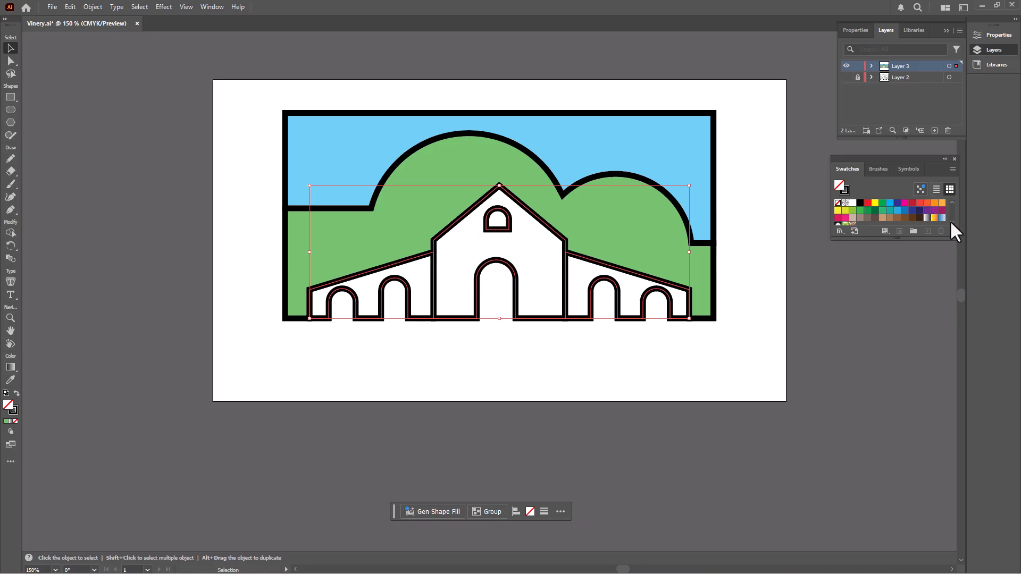
pyautogui.moveTo(950, 239); pyautogui.dragTo(950, 270)
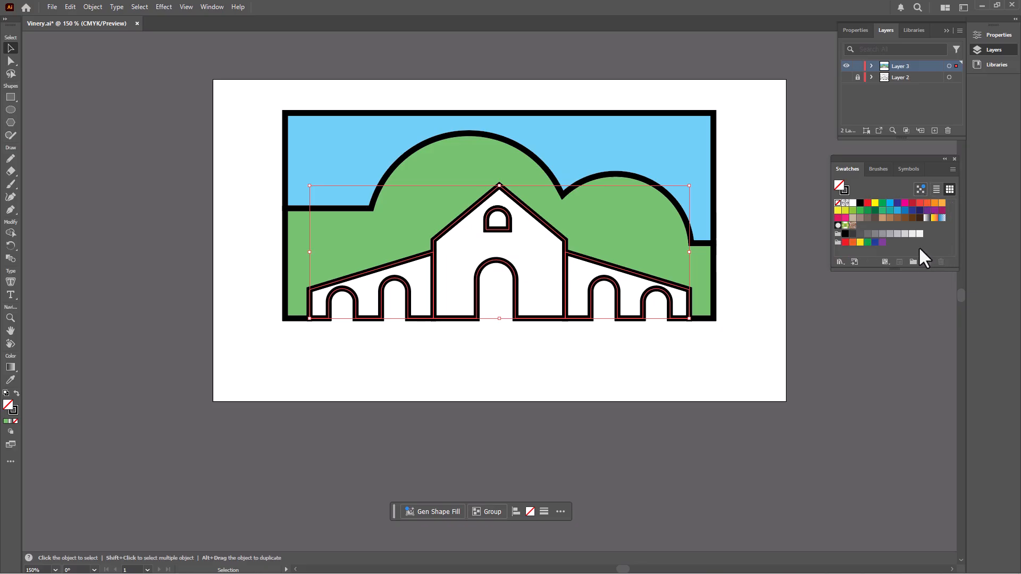
pyautogui.click(905, 235)
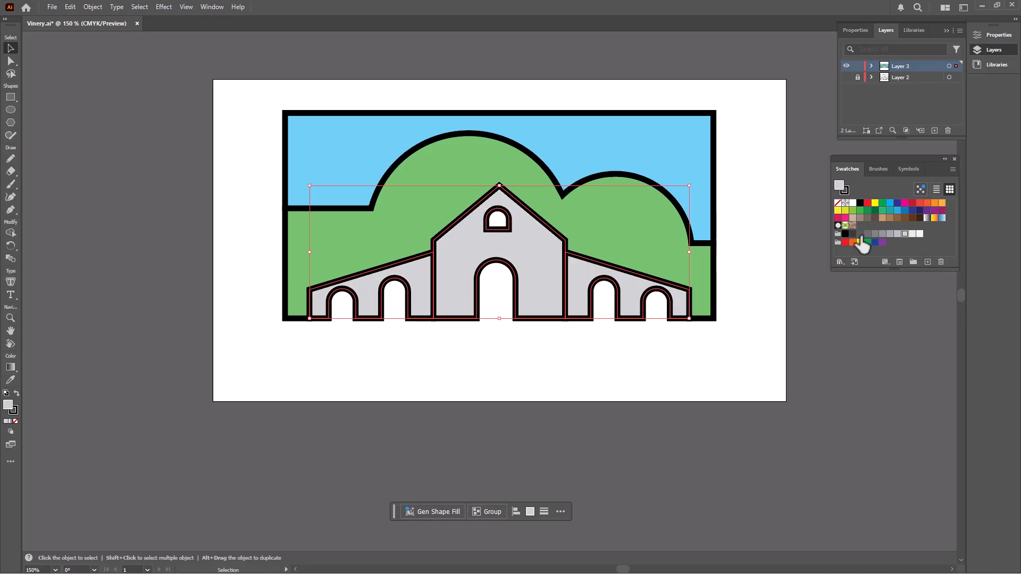
pyautogui.click(640, 366)
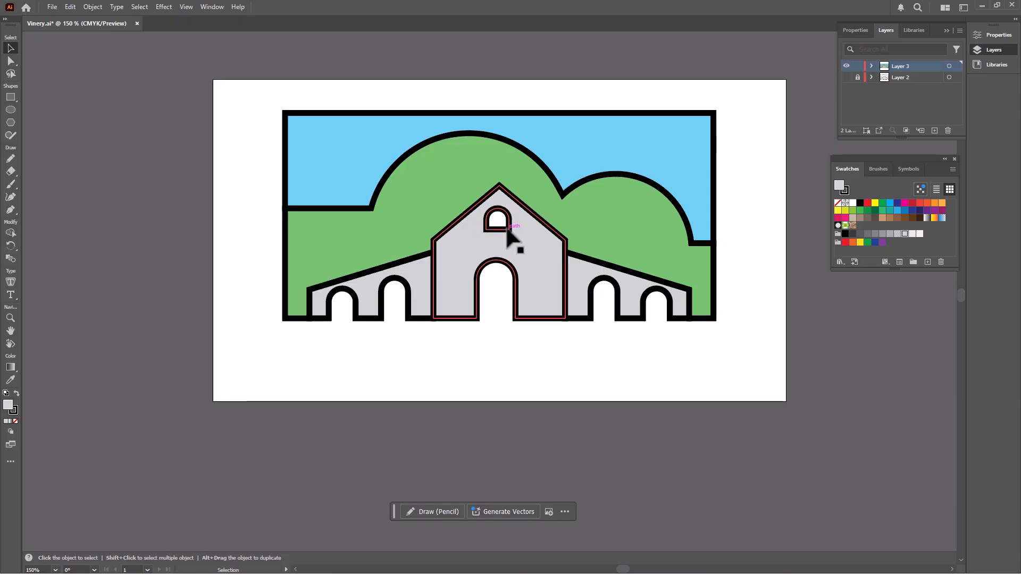
# Move the central building down and delete the duplicate gable window outline that lies beneath it
pyautogui.click(526, 228)
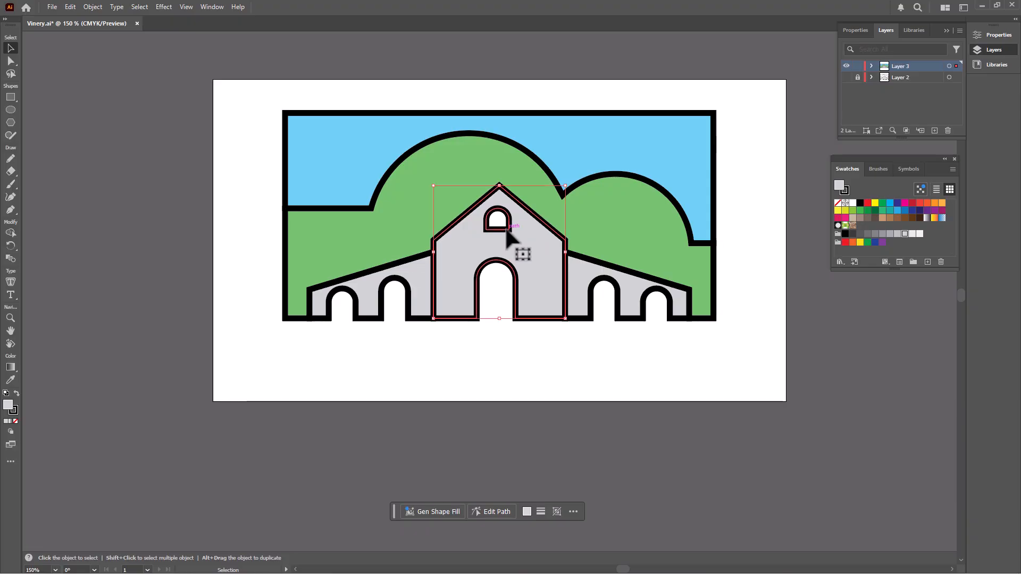
pyautogui.moveTo(508, 239); pyautogui.dragTo(510, 294)
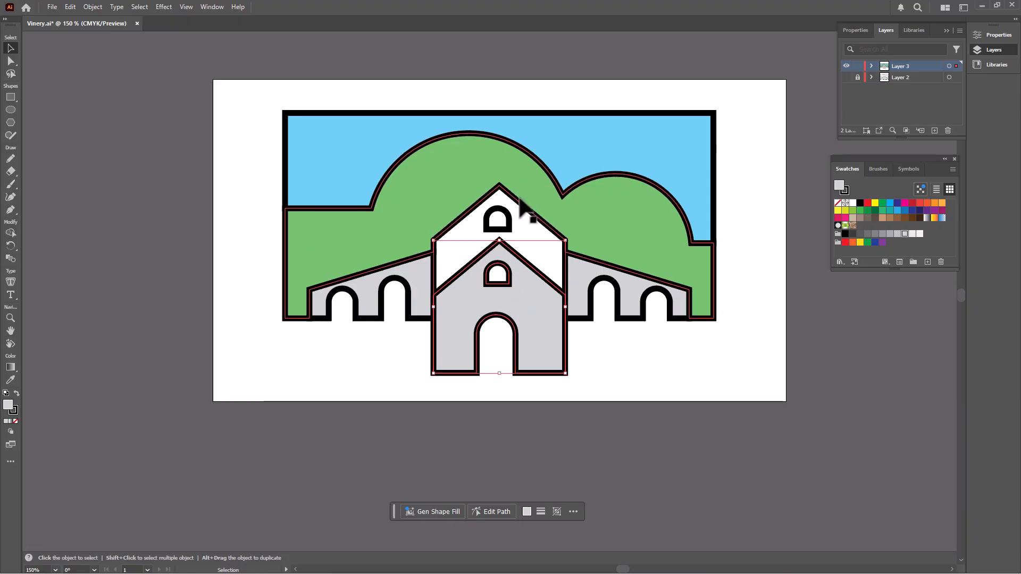
pyautogui.click(507, 219)
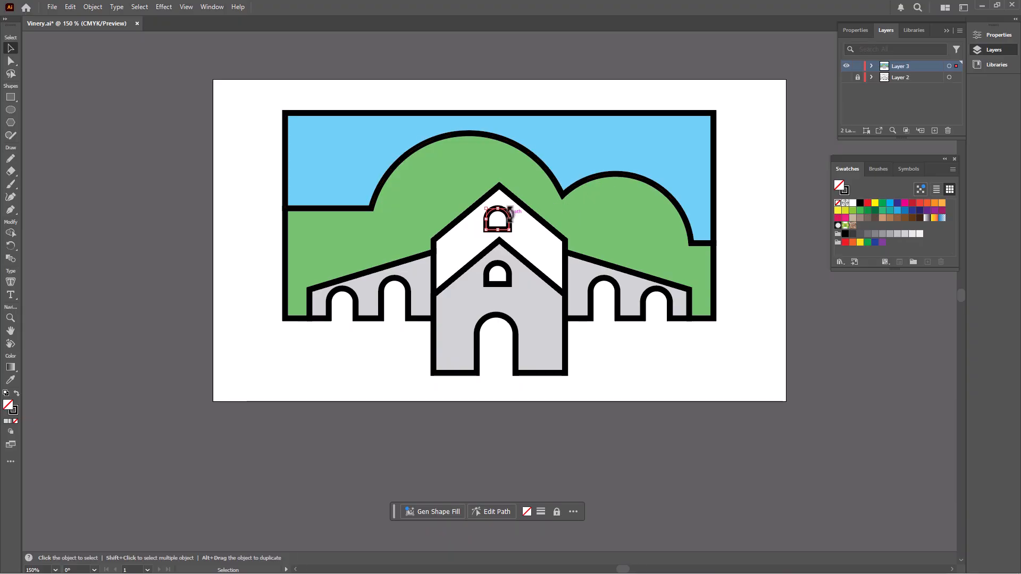
pyautogui.click(511, 210)
# Move the central building back up into its place between the two wings and deselect it
pyautogui.click(502, 250)
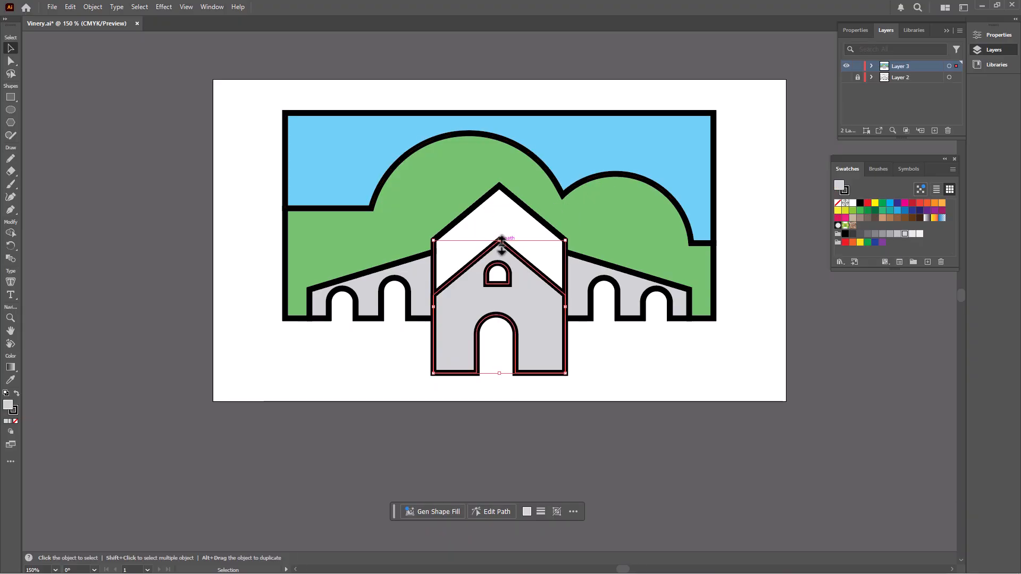
pyautogui.moveTo(502, 248); pyautogui.dragTo(506, 196)
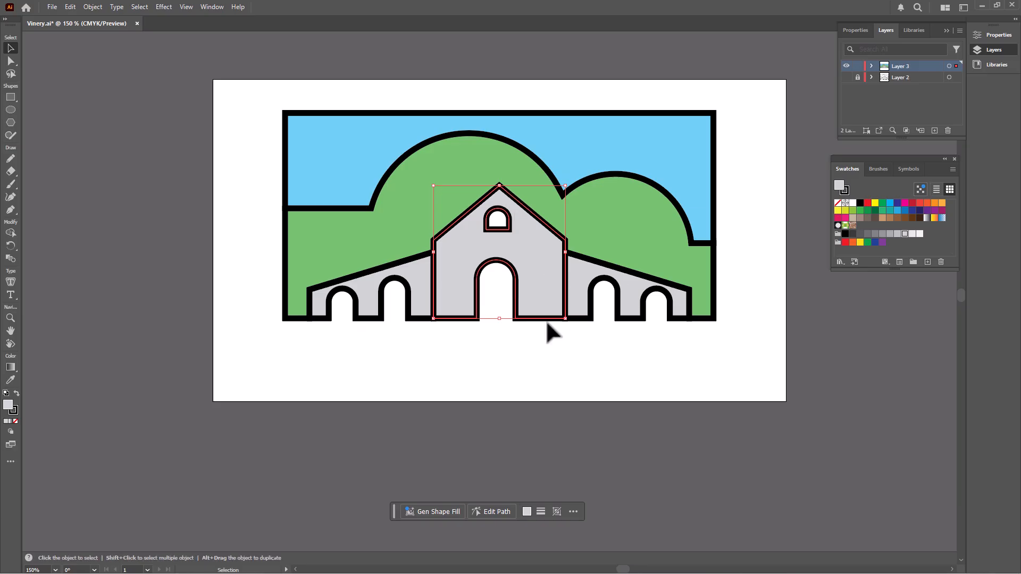
pyautogui.click(550, 341)
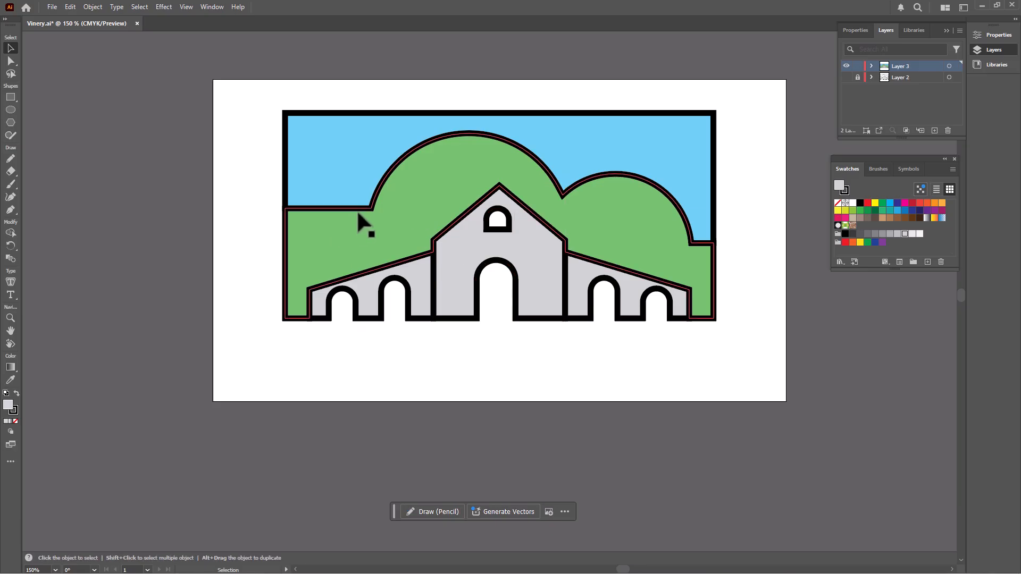
# Remove the black stroke from the sky, hills, buildings and window shapes
pyautogui.moveTo(243, 79); pyautogui.dragTo(758, 341)
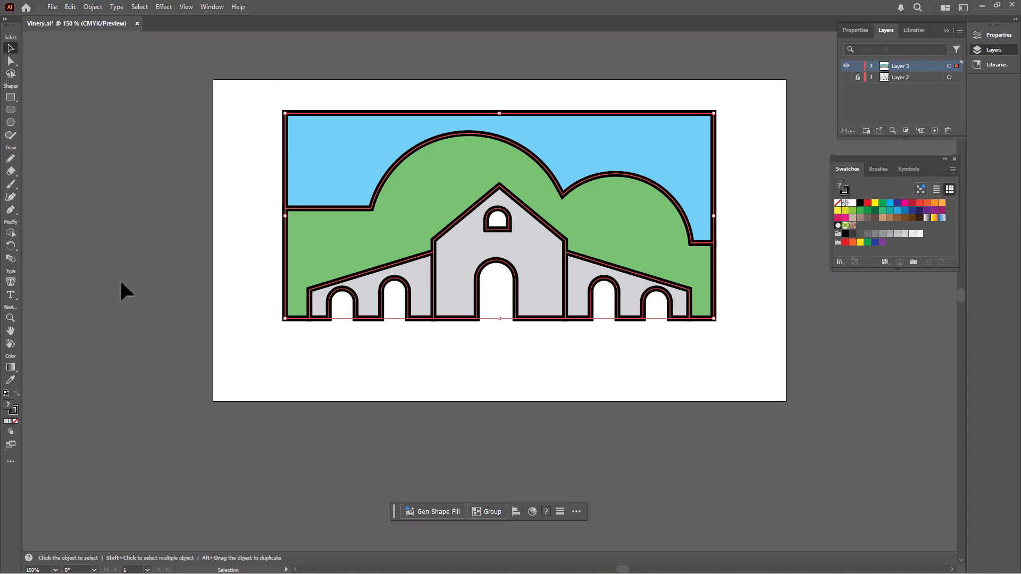
pyautogui.click(15, 416)
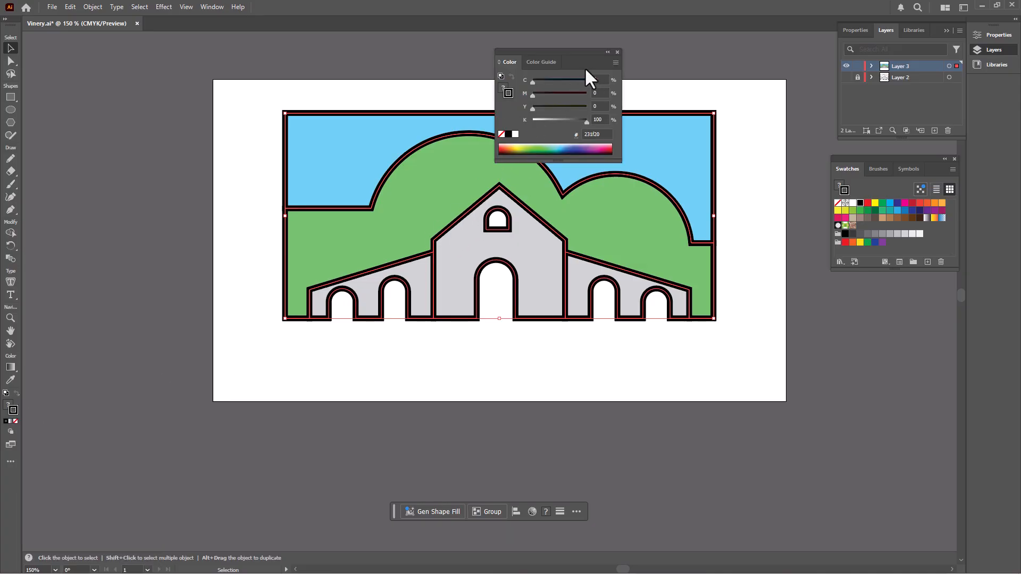
pyautogui.click(501, 134)
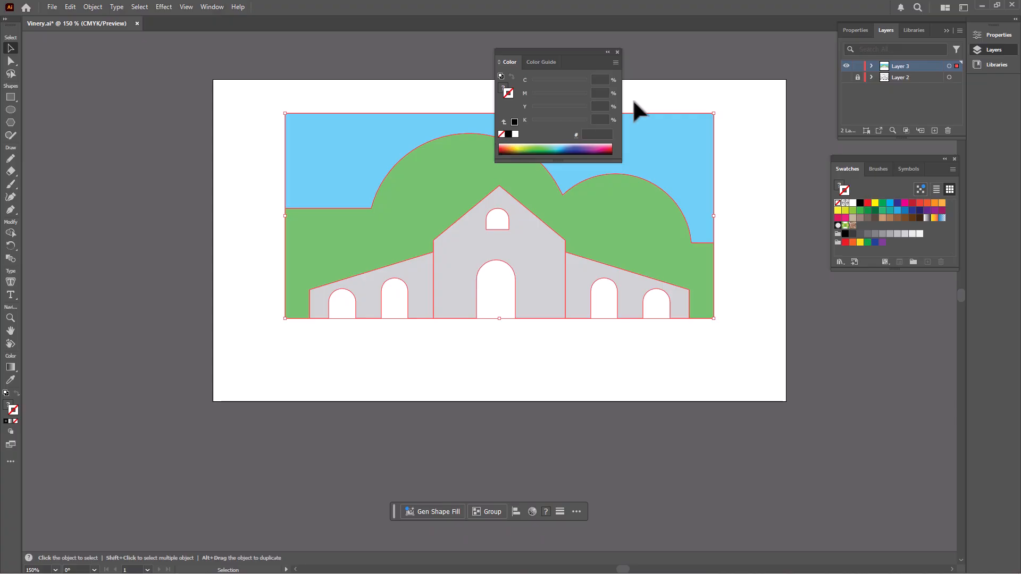
pyautogui.click(617, 52)
pyautogui.click(664, 93)
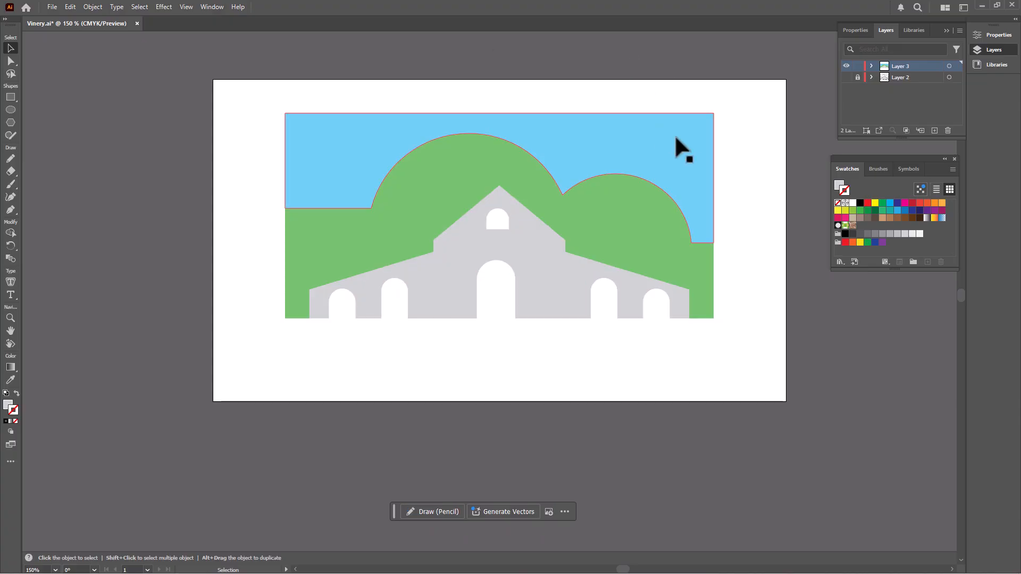
# Move the sky shape's top edge down about 5 px and its left edge about 5 px to the right
pyautogui.click(665, 131)
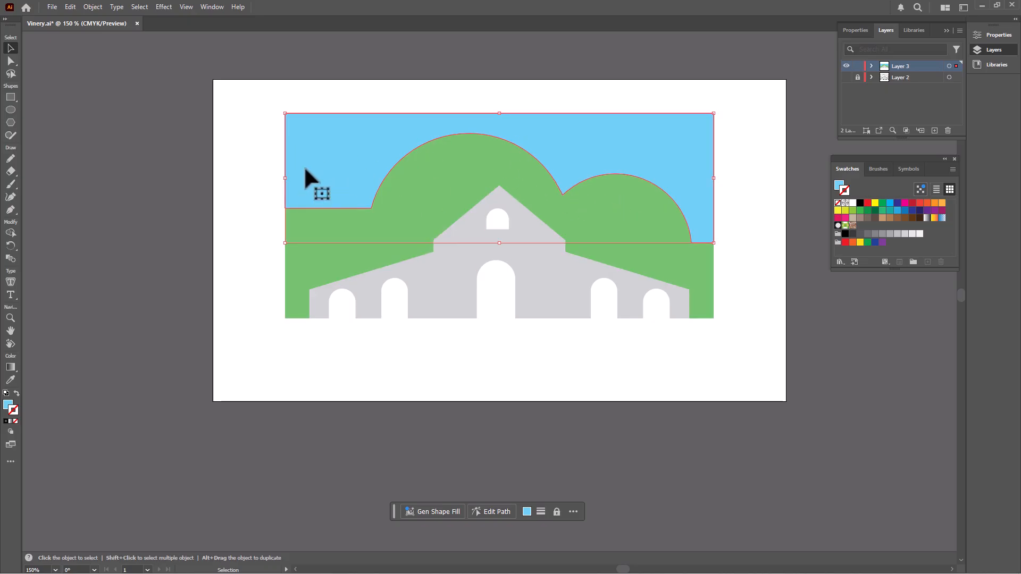
pyautogui.click(11, 61)
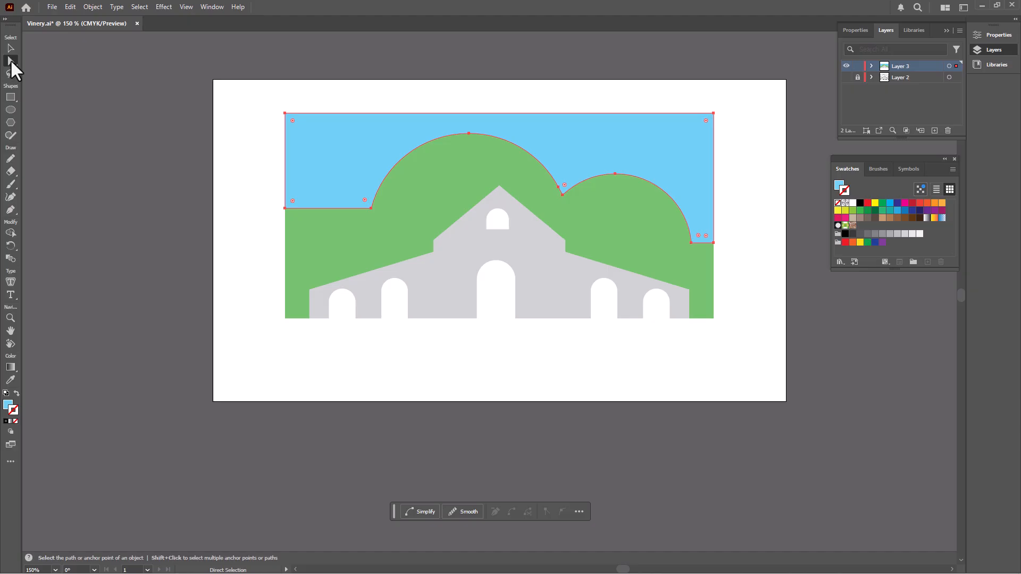
pyautogui.click(216, 46)
pyautogui.click(296, 123)
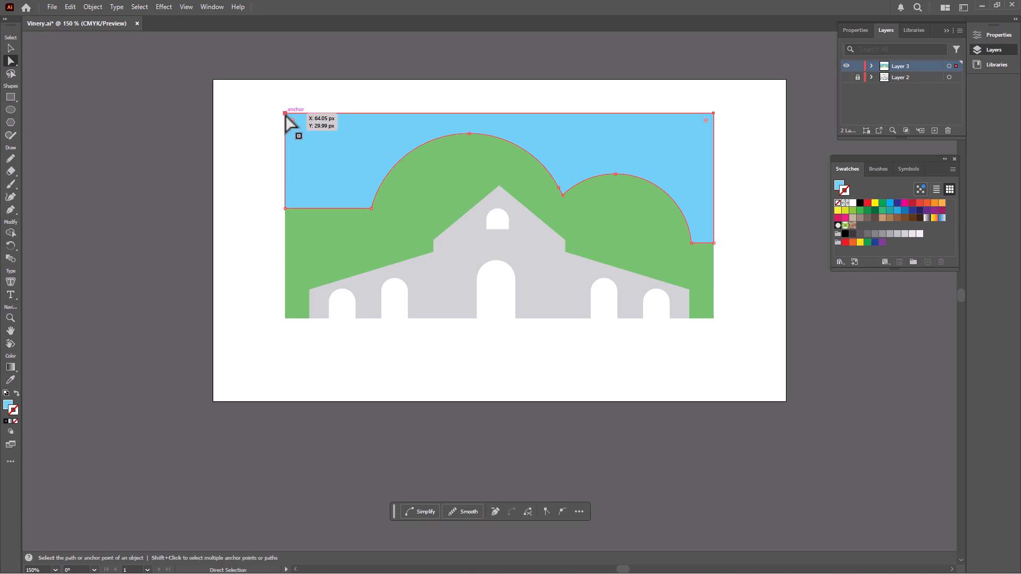
pyautogui.moveTo(286, 114); pyautogui.dragTo(286, 121)
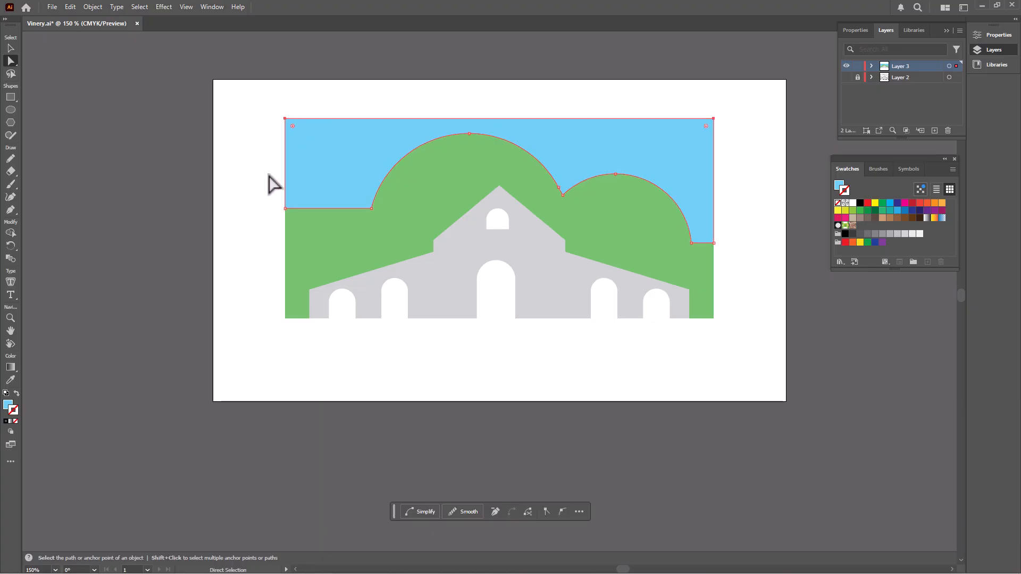
pyautogui.click(286, 209)
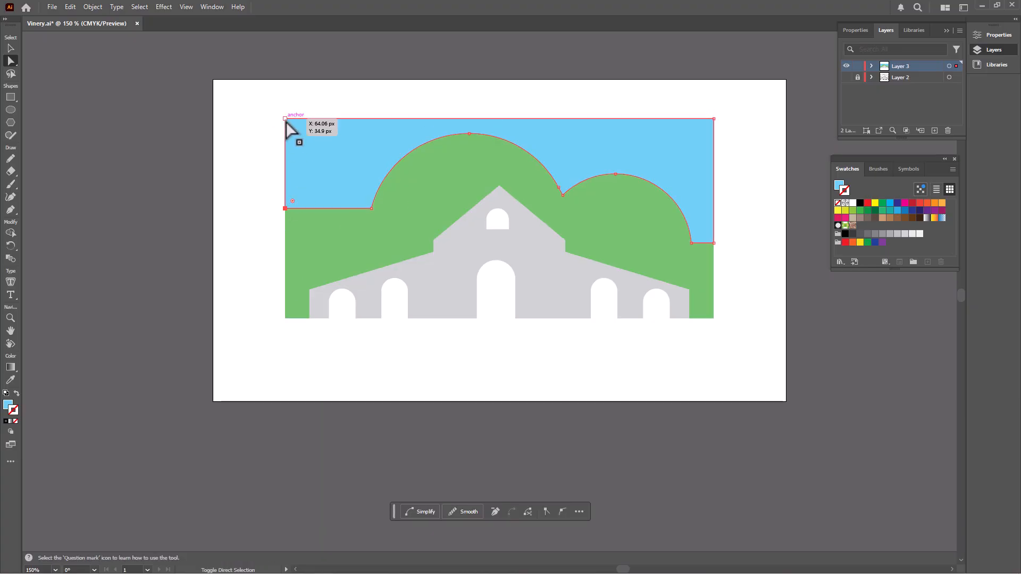
pyautogui.moveTo(286, 119); pyautogui.dragTo(292, 118)
pyautogui.click(256, 181)
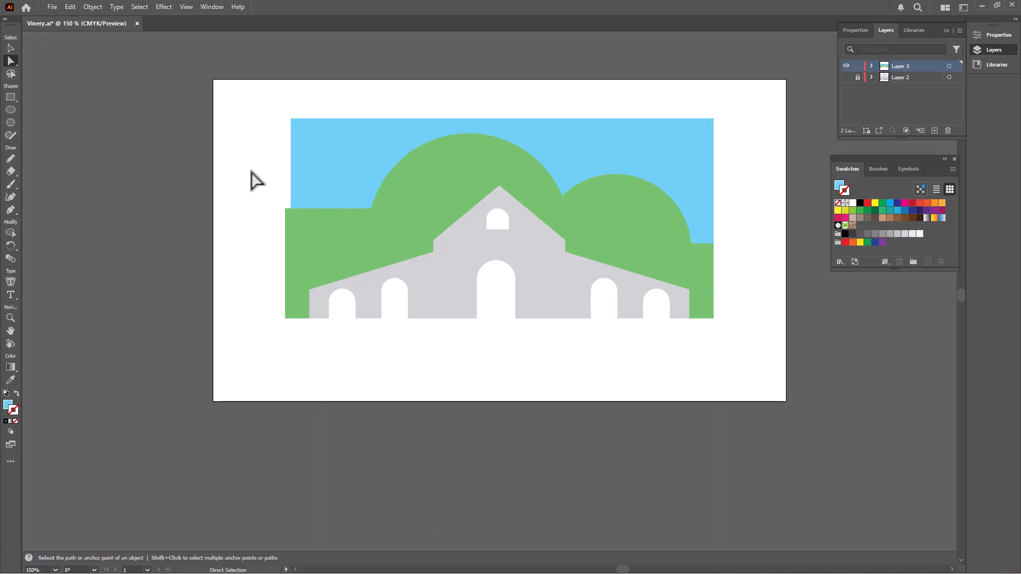
# Move the hills shape's left edge about 5 px to the right so it lines up with the sky's left edge
pyautogui.click(292, 237)
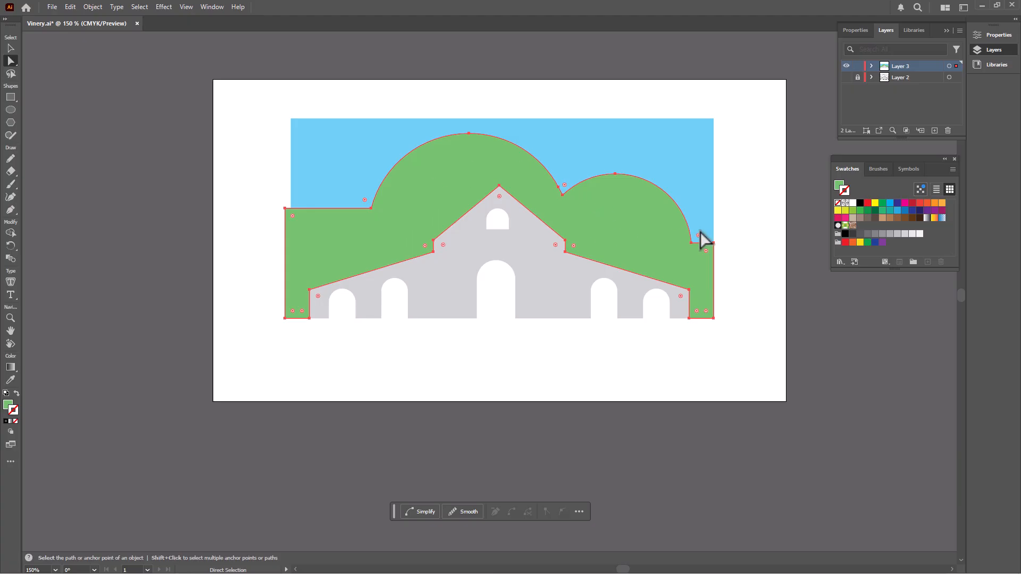
pyautogui.click(286, 211)
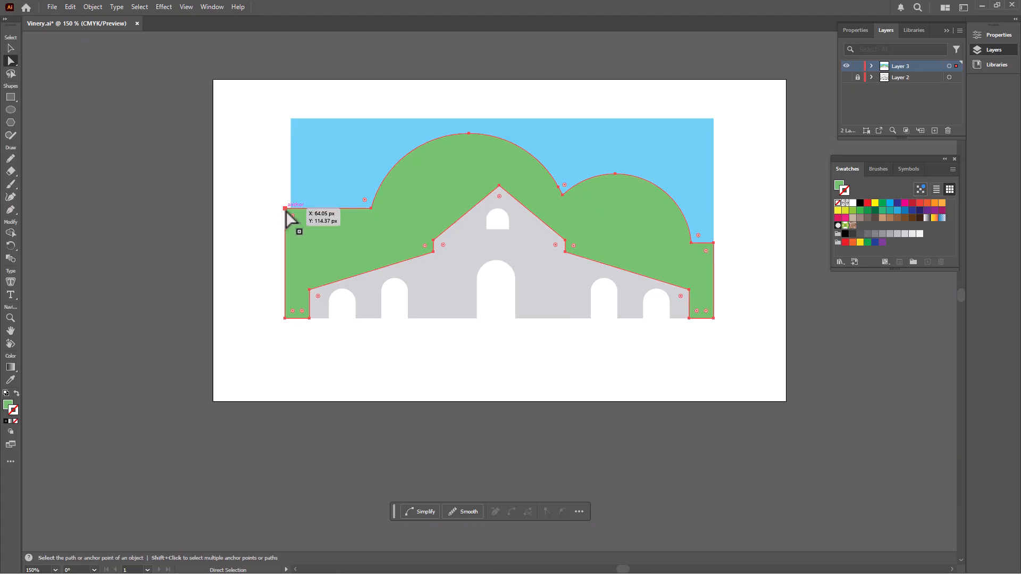
pyautogui.click(286, 319)
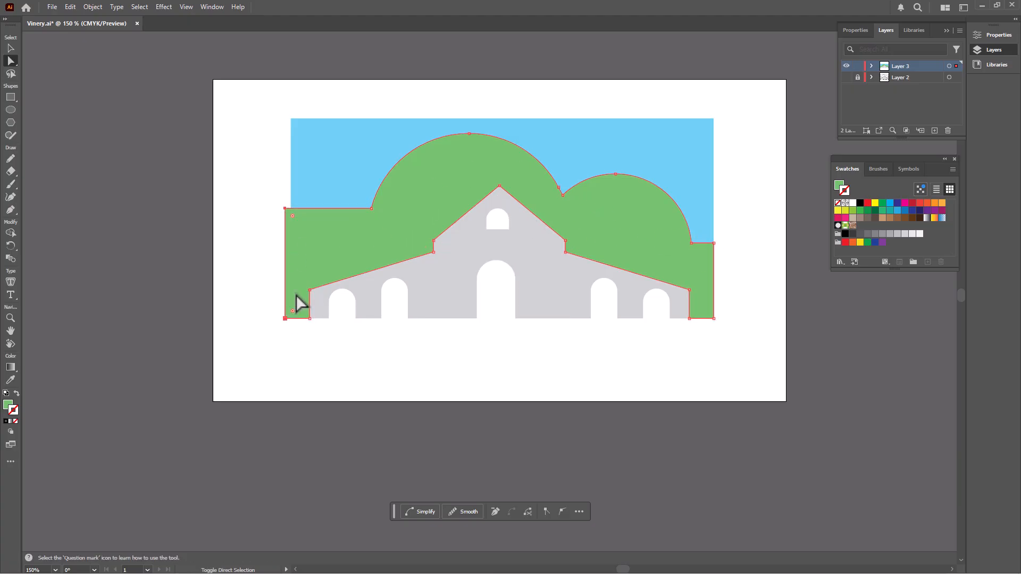
pyautogui.moveTo(283, 209); pyautogui.dragTo(291, 209)
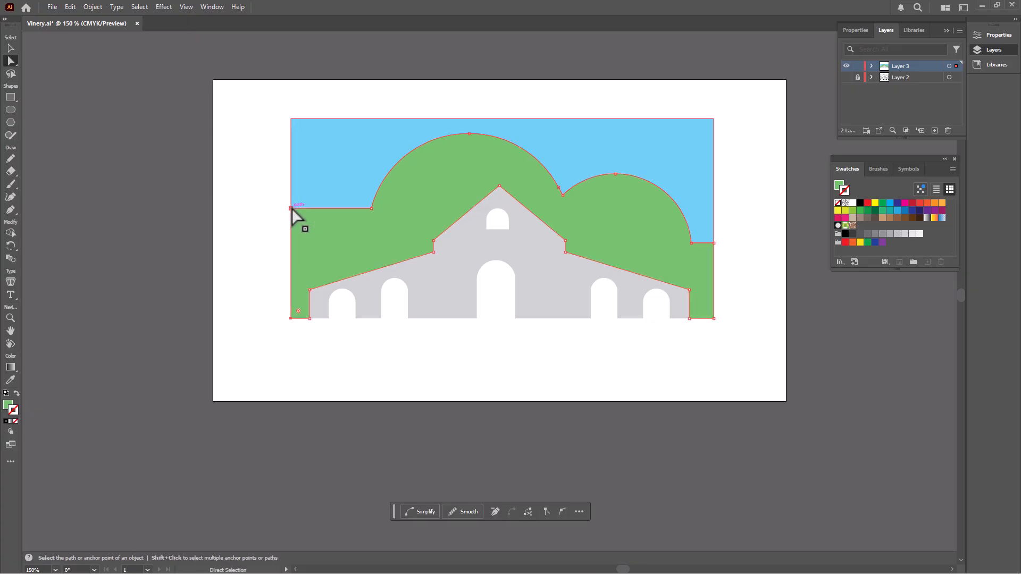
# Shift the large hill's left curve to the right and lower its flat left section about 5 px, leaving a white gap below the sky
pyautogui.click(383, 215)
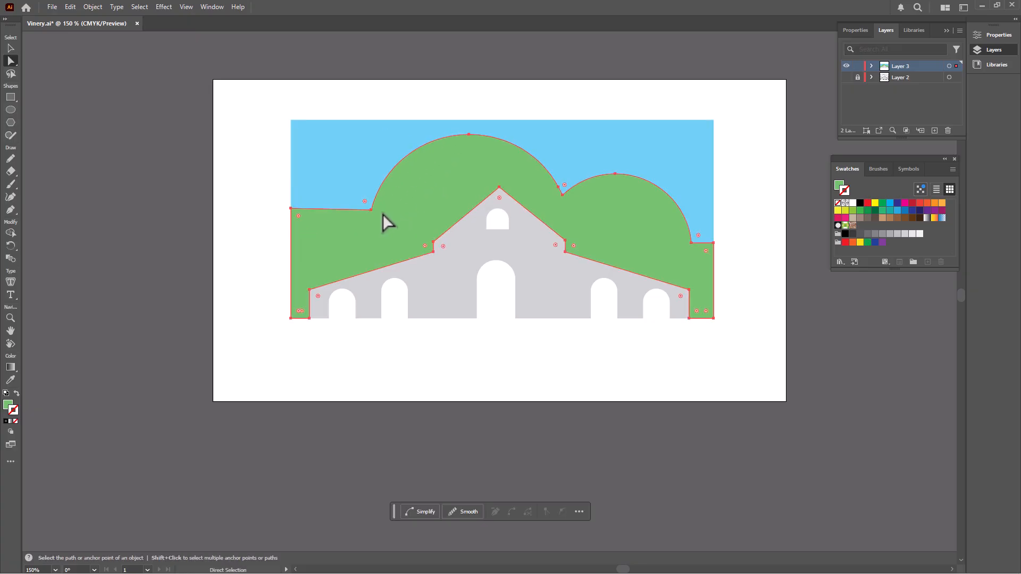
pyautogui.click(471, 135)
pyautogui.moveTo(372, 211); pyautogui.dragTo(381, 212)
pyautogui.moveTo(291, 208); pyautogui.dragTo(292, 215)
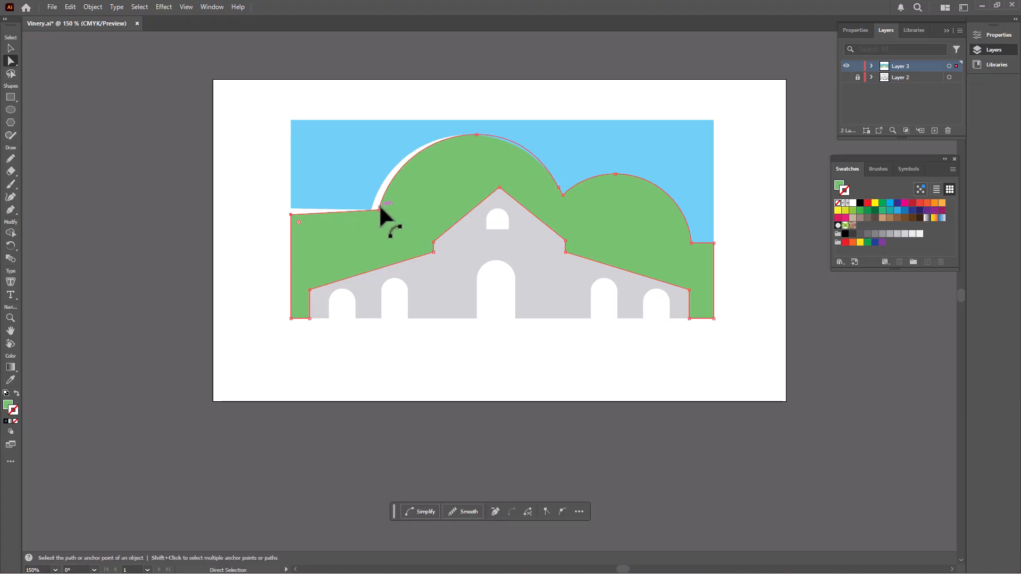
pyautogui.moveTo(380, 213); pyautogui.dragTo(378, 215)
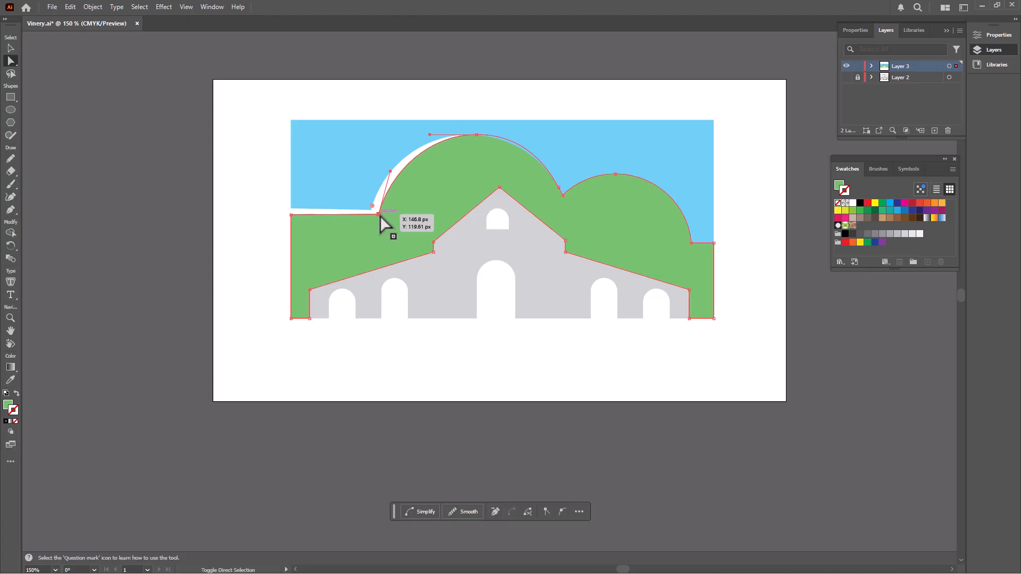
pyautogui.click(10, 48)
pyautogui.click(33, 97)
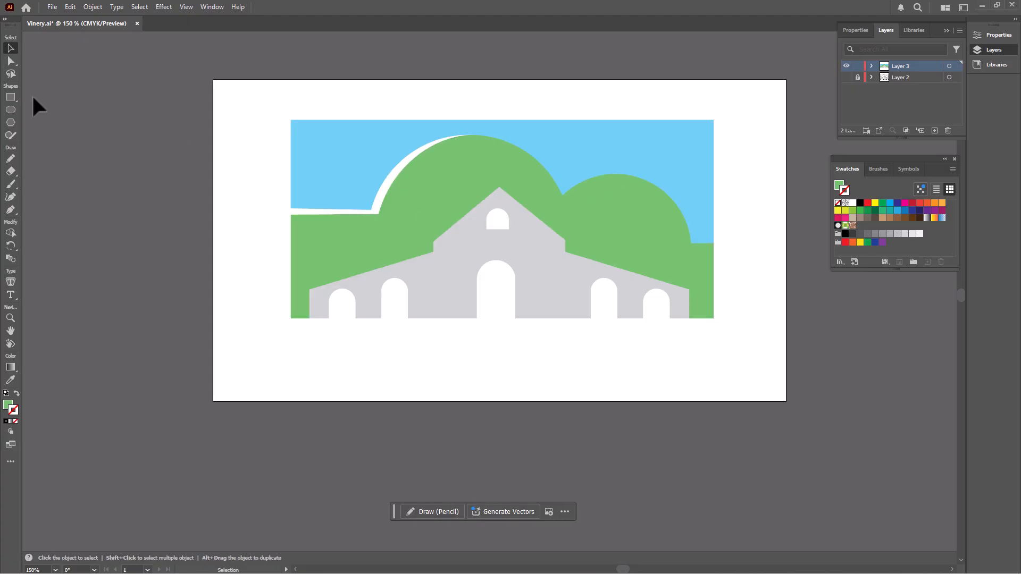
# Move the sky's corner point beside the large hill slightly up and left to level the sky's lower-left edge
pyautogui.click(10, 61)
pyautogui.click(373, 213)
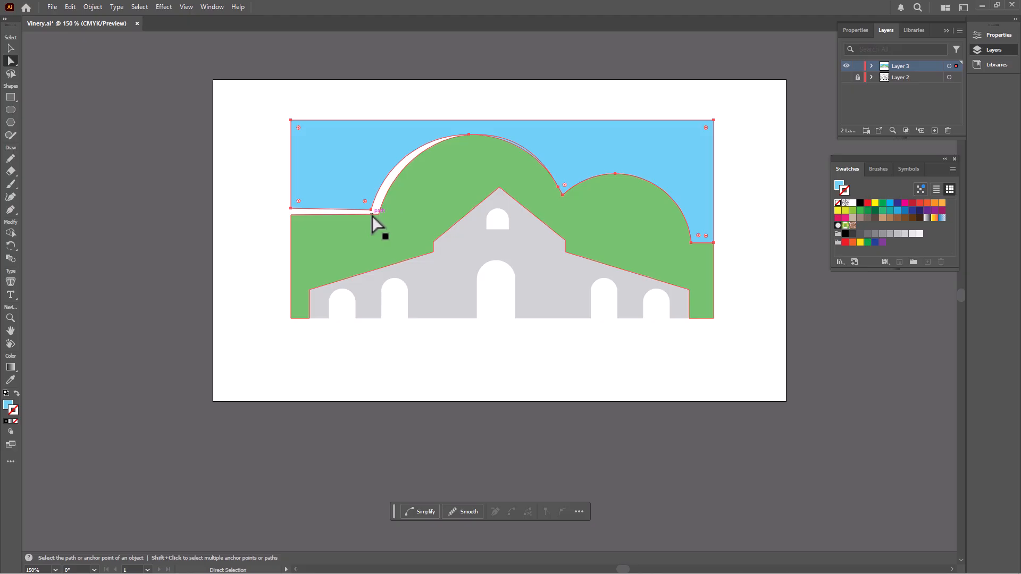
pyautogui.click(372, 212)
pyautogui.moveTo(372, 212); pyautogui.dragTo(369, 210)
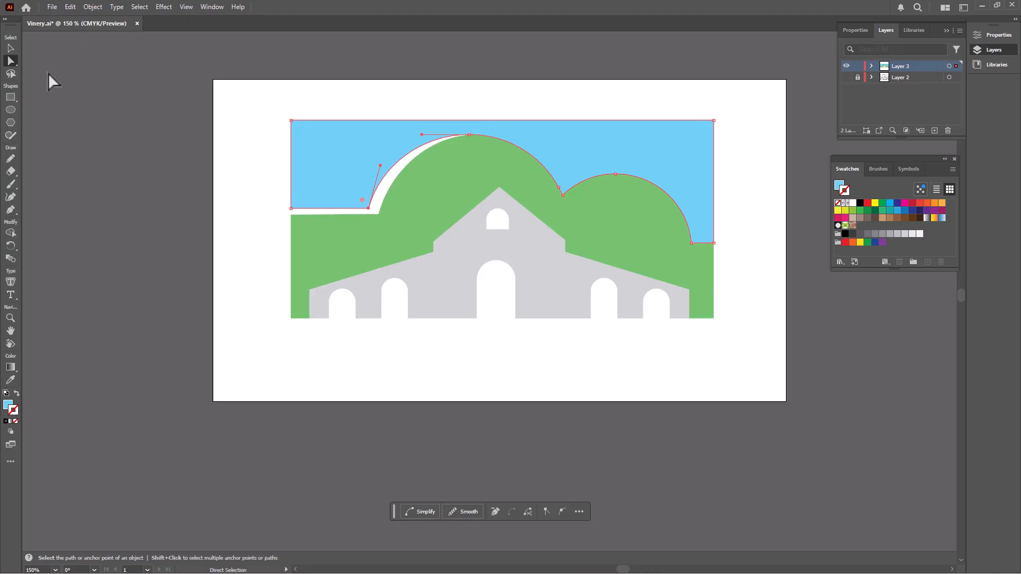
pyautogui.click(11, 48)
pyautogui.click(341, 101)
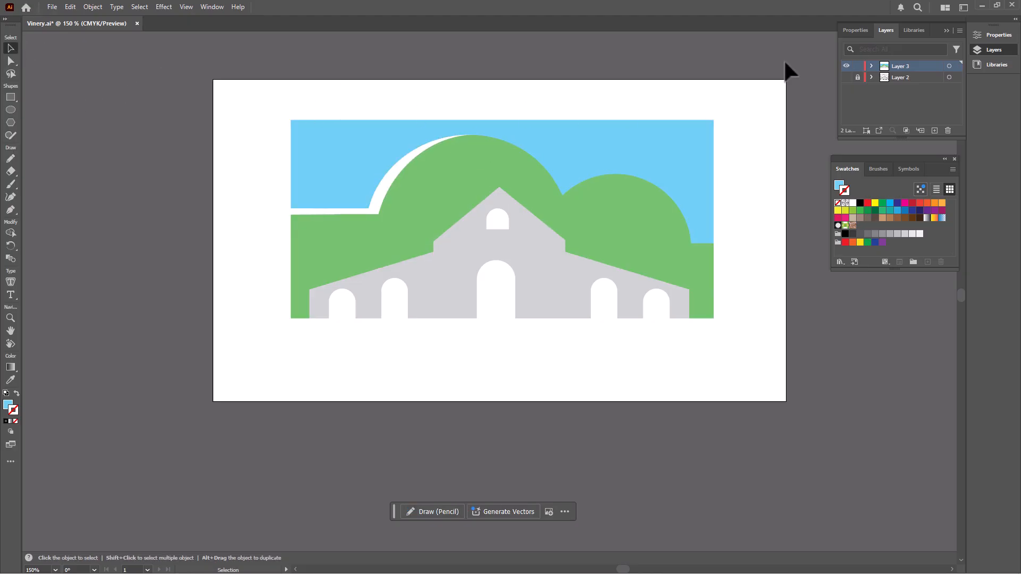
# Group all the colored shapes and deselect the group
pyautogui.moveTo(277, 85); pyautogui.dragTo(737, 338)
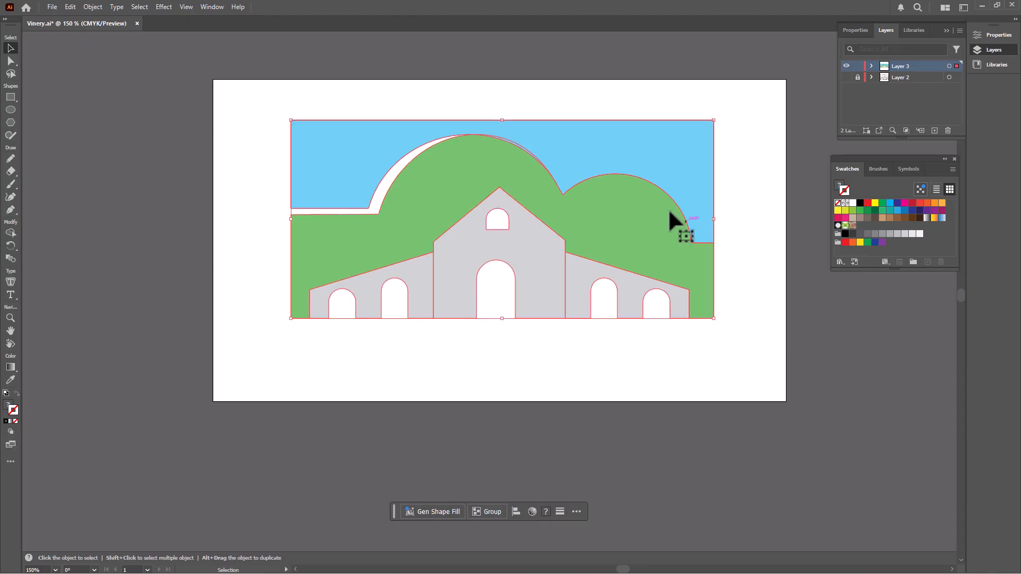
pyautogui.click(97, 7)
pyautogui.click(126, 70)
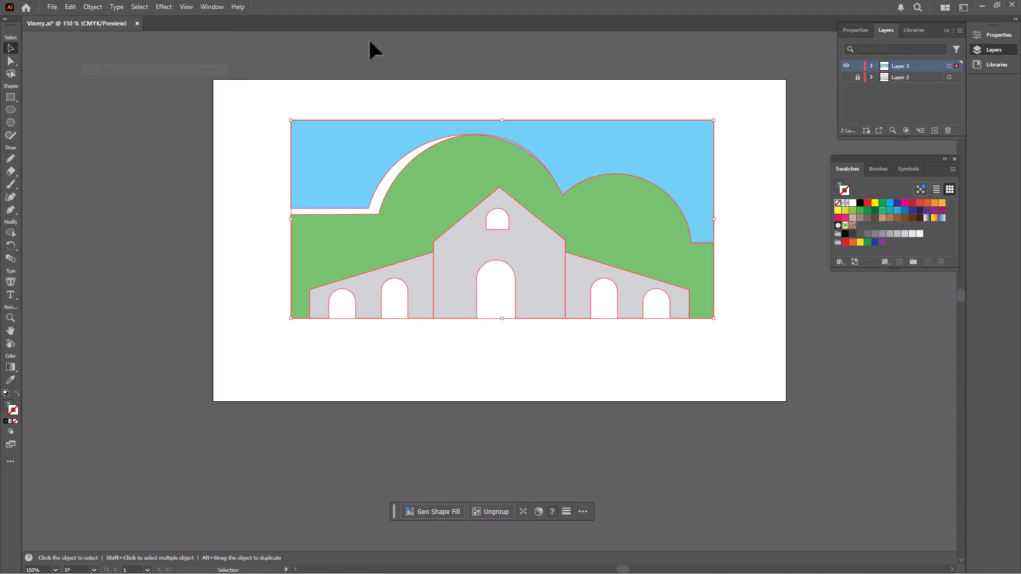
pyautogui.click(609, 93)
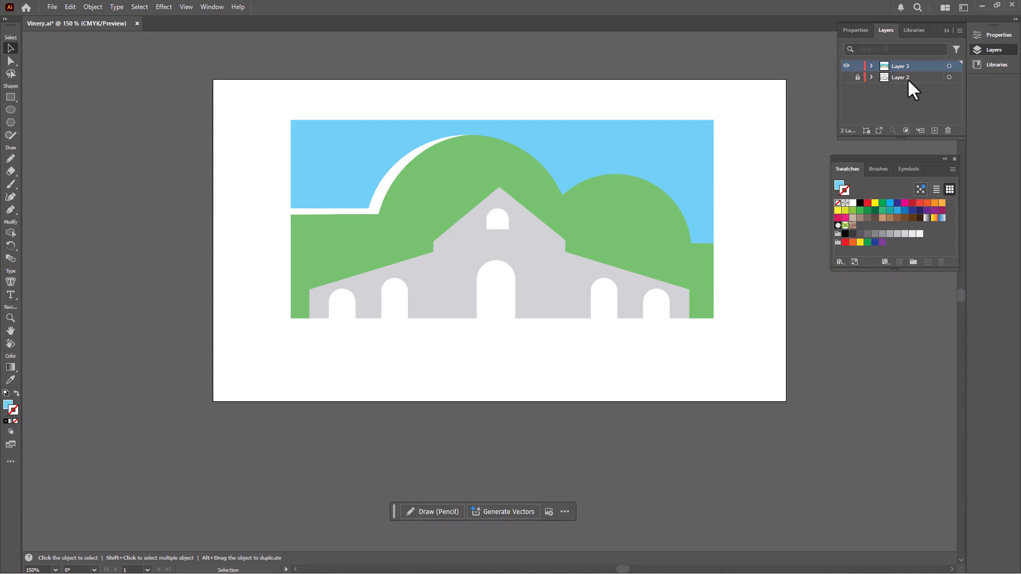
# Show and unlock Layer 2 with the line logo and place Layer 3 with the colored shapes beneath it
pyautogui.click(847, 78)
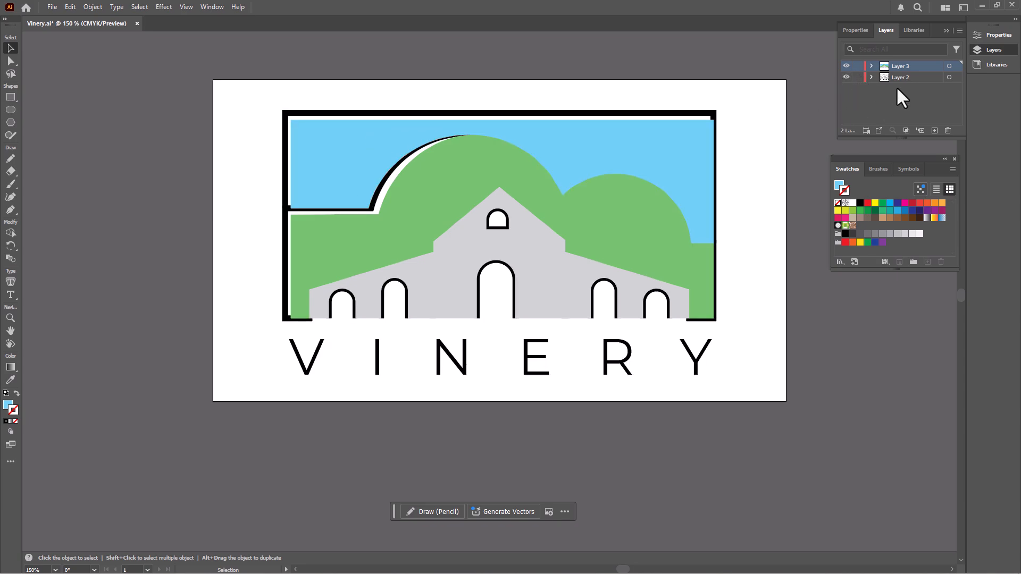
pyautogui.moveTo(902, 65); pyautogui.dragTo(906, 86)
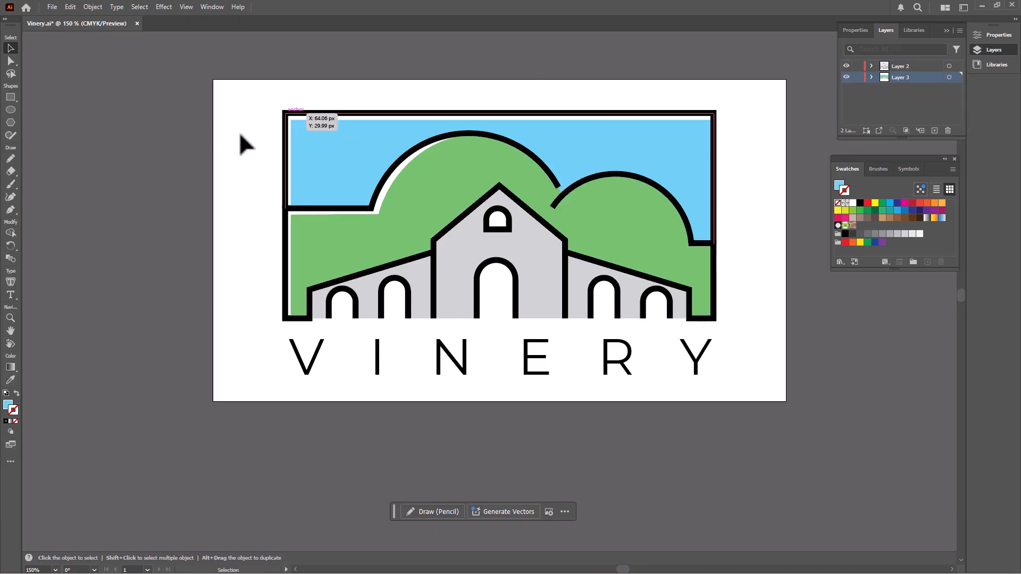
# Move the sky shape's left edge about 3 px farther right to widen the gap along the black frame
pyautogui.click(294, 148)
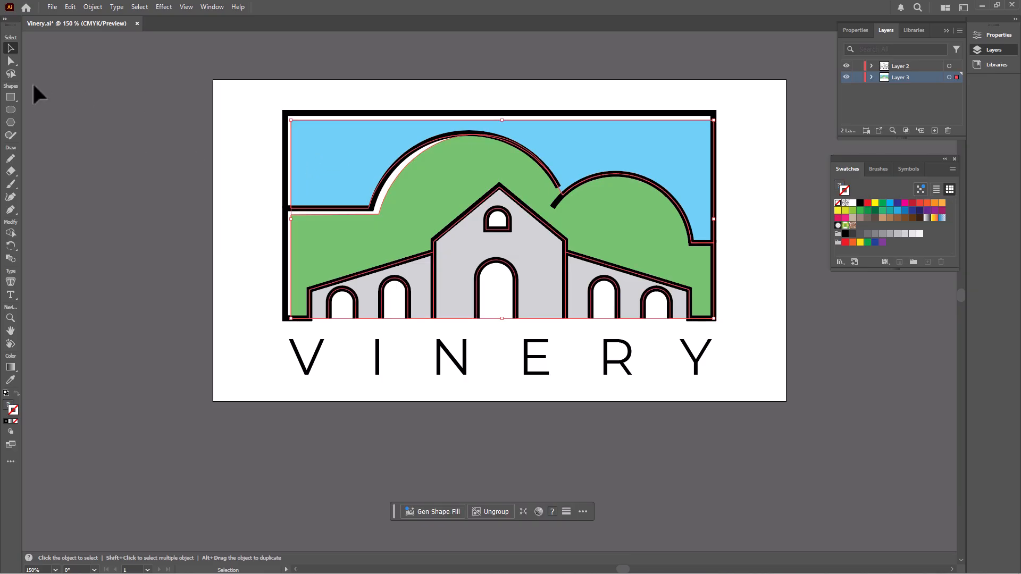
pyautogui.click(11, 62)
pyautogui.click(296, 133)
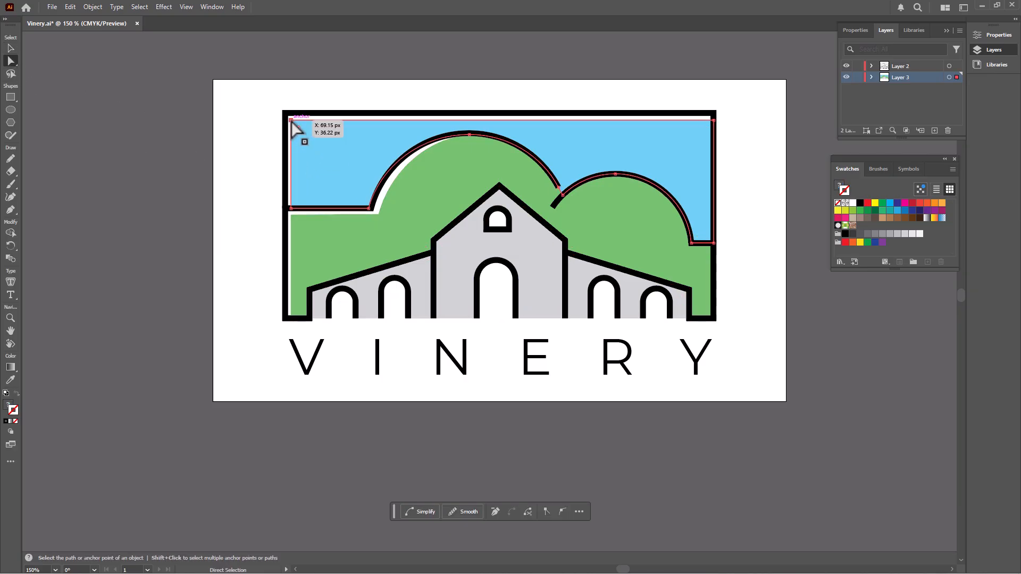
pyautogui.click(291, 209)
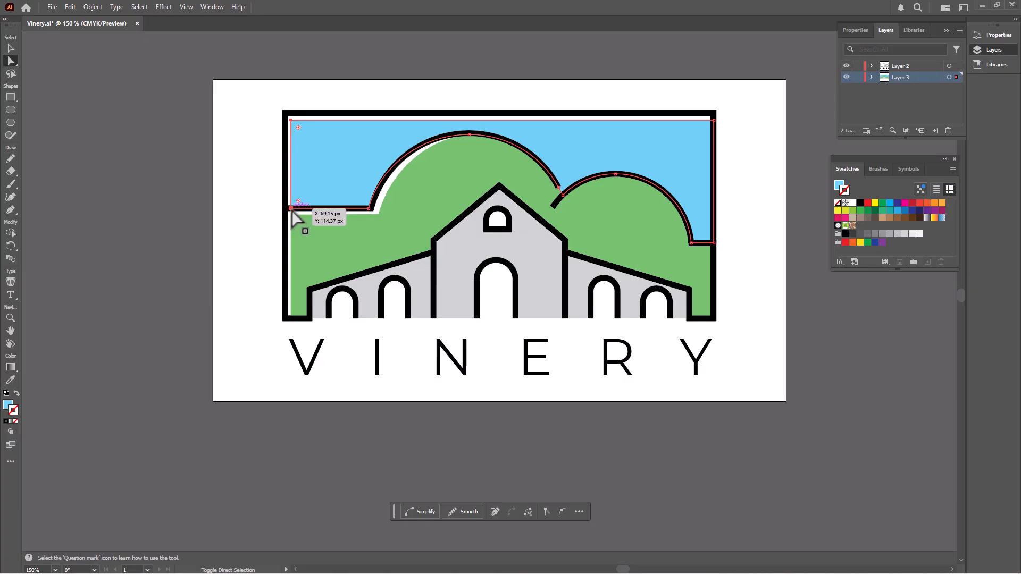
pyautogui.click(291, 120)
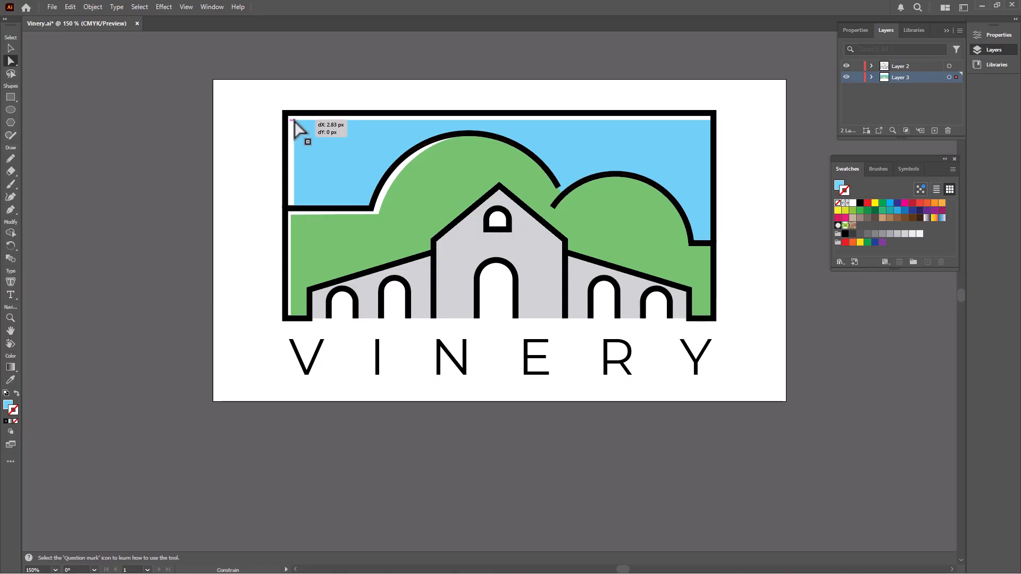
# Move the hills shape's two left anchor points farther right to match the sky's left edge
pyautogui.click(286, 221)
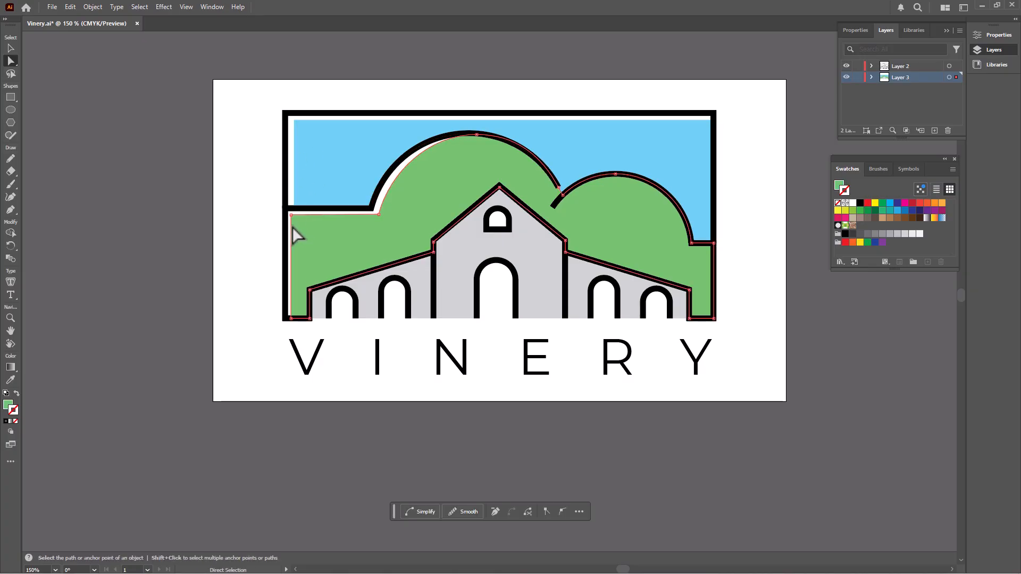
pyautogui.click(291, 215)
pyautogui.click(291, 319)
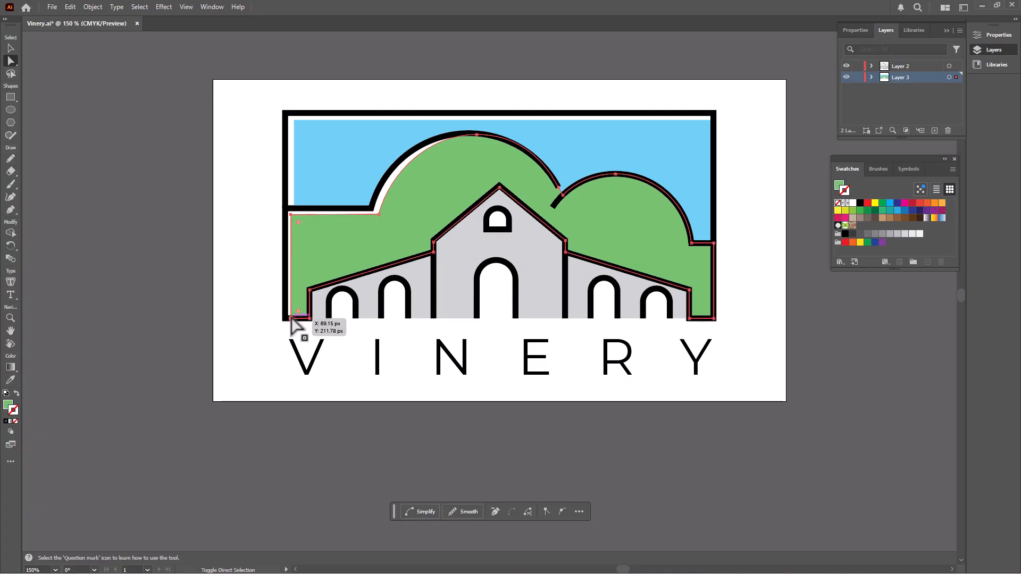
pyautogui.moveTo(293, 218); pyautogui.dragTo(295, 216)
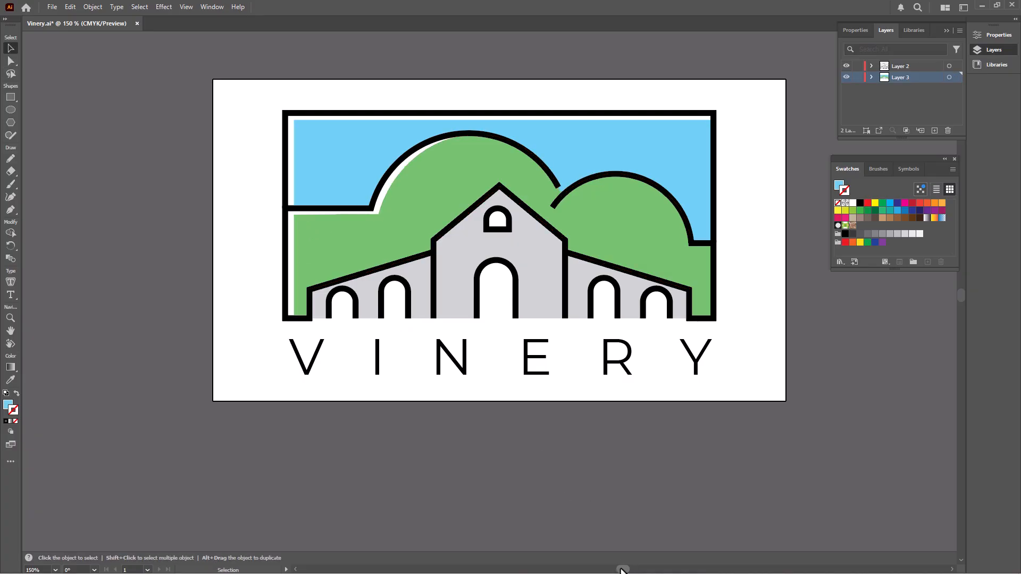
# Draw a small circle just outside the logo frame's upper right corner on Layer 3 and fill it with yellow
pyautogui.moveTo(622, 570); pyautogui.dragTo(629, 570)
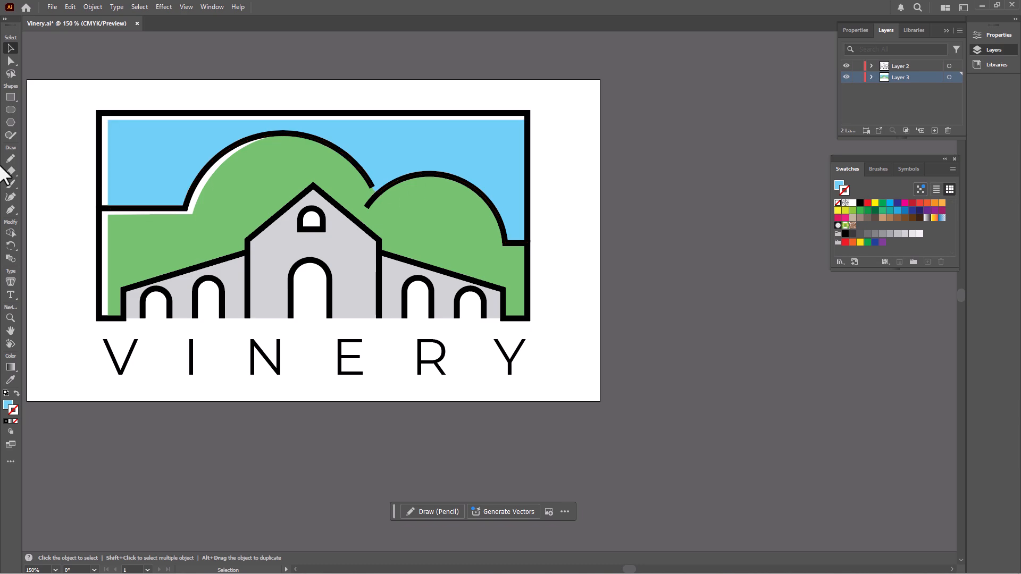
pyautogui.click(10, 110)
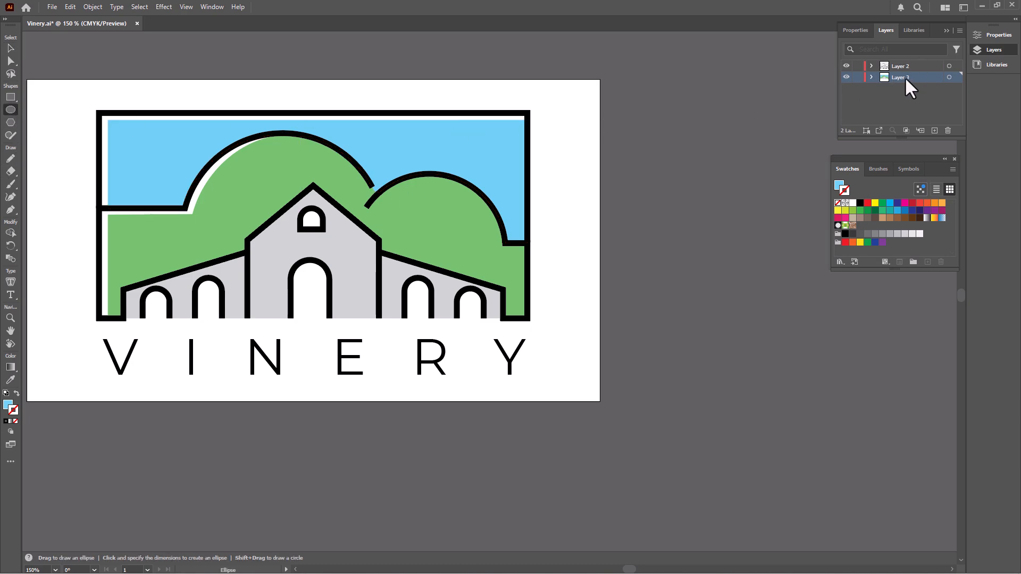
pyautogui.moveTo(552, 133); pyautogui.dragTo(584, 171)
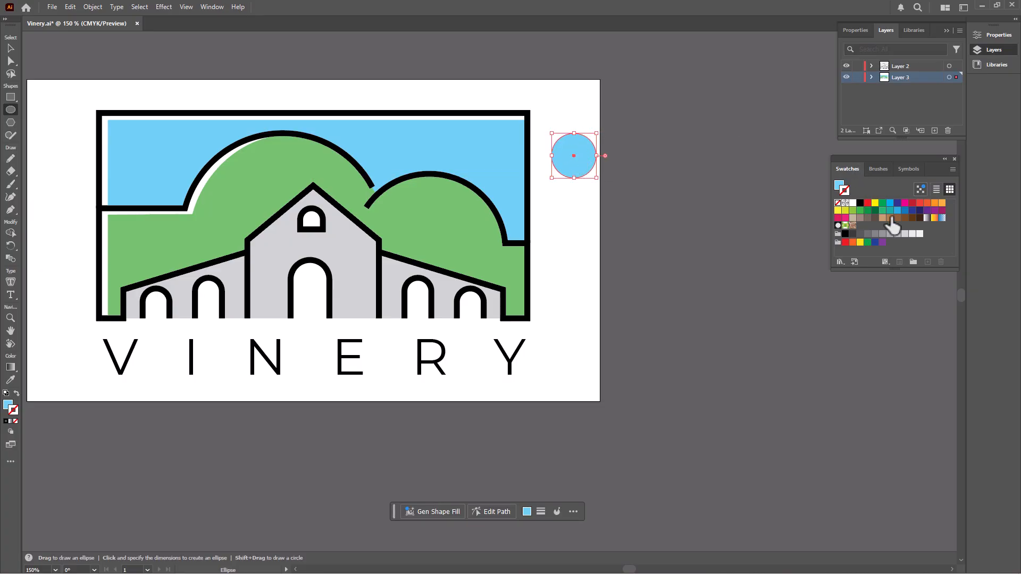
pyautogui.click(839, 210)
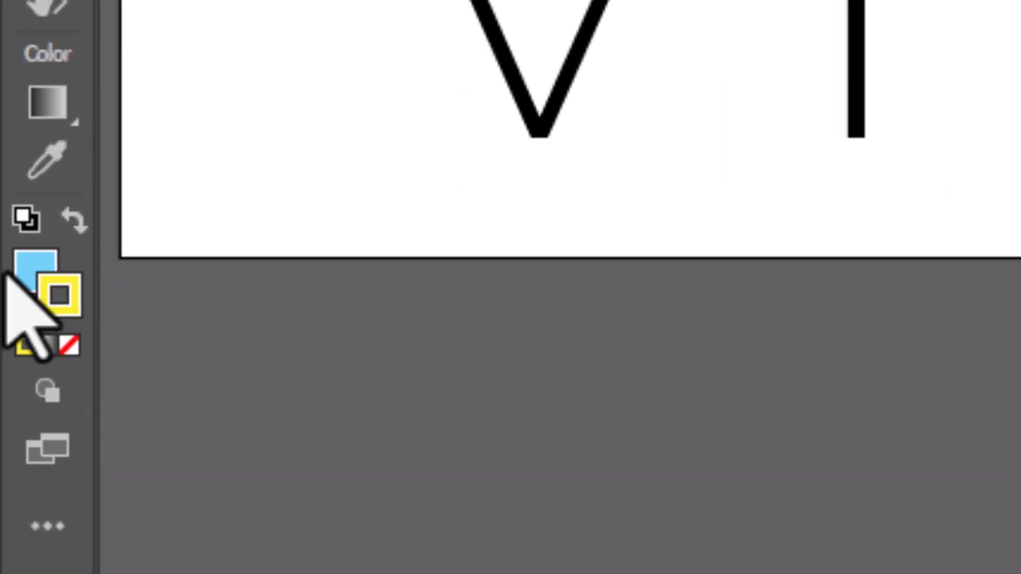
pyautogui.click(16, 271)
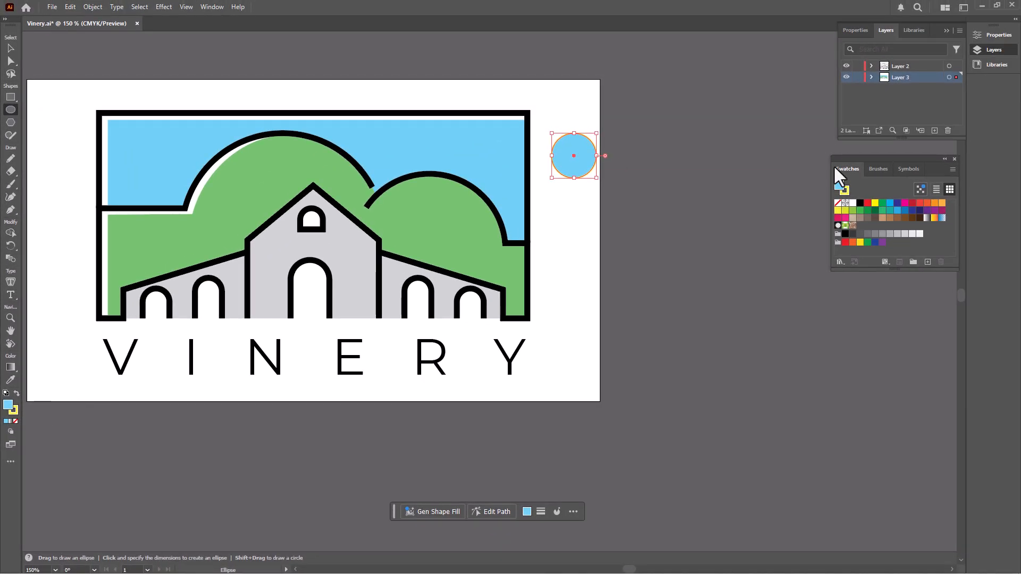
pyautogui.click(838, 211)
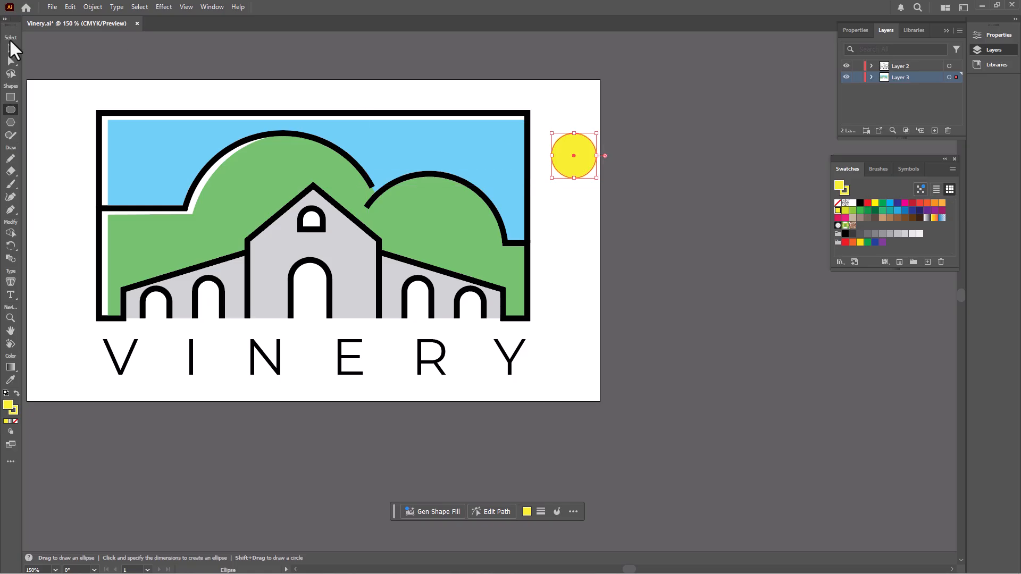
# Move the yellow circle into the sky's upper right corner as a sun and remove its stroke
pyautogui.click(10, 48)
pyautogui.moveTo(579, 165); pyautogui.dragTo(496, 159)
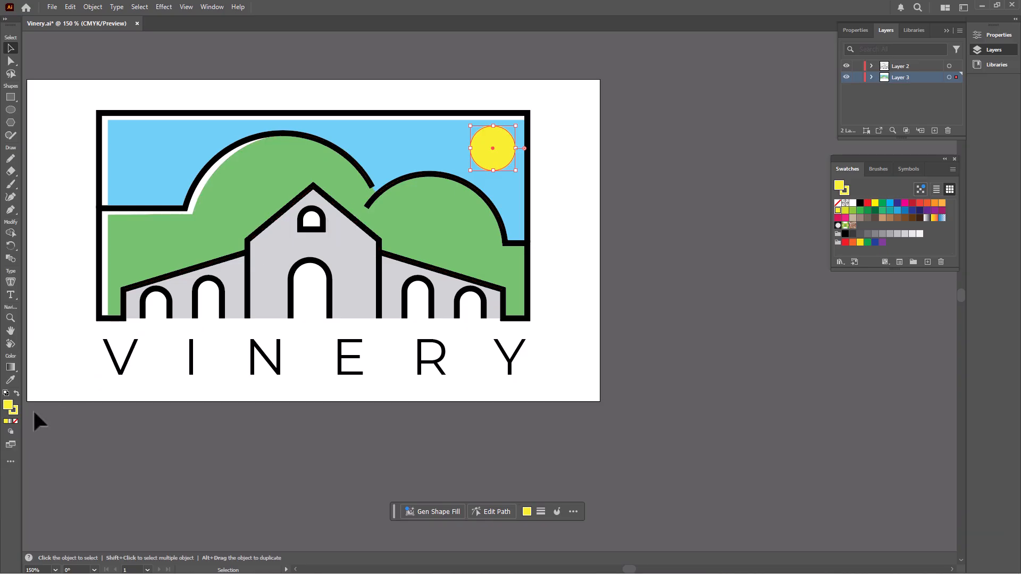
pyautogui.click(13, 410)
pyautogui.click(15, 421)
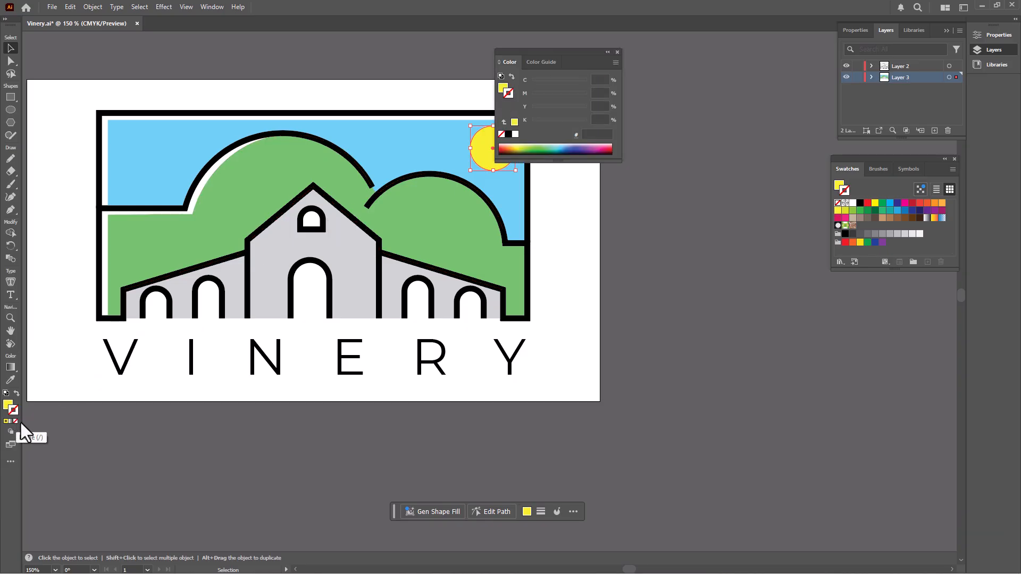
pyautogui.click(653, 96)
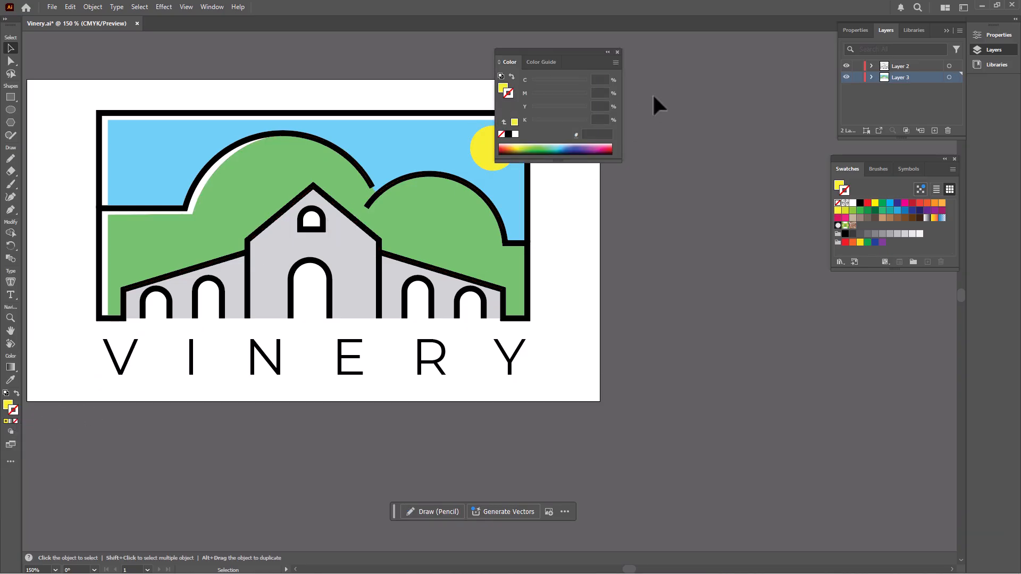
pyautogui.click(617, 51)
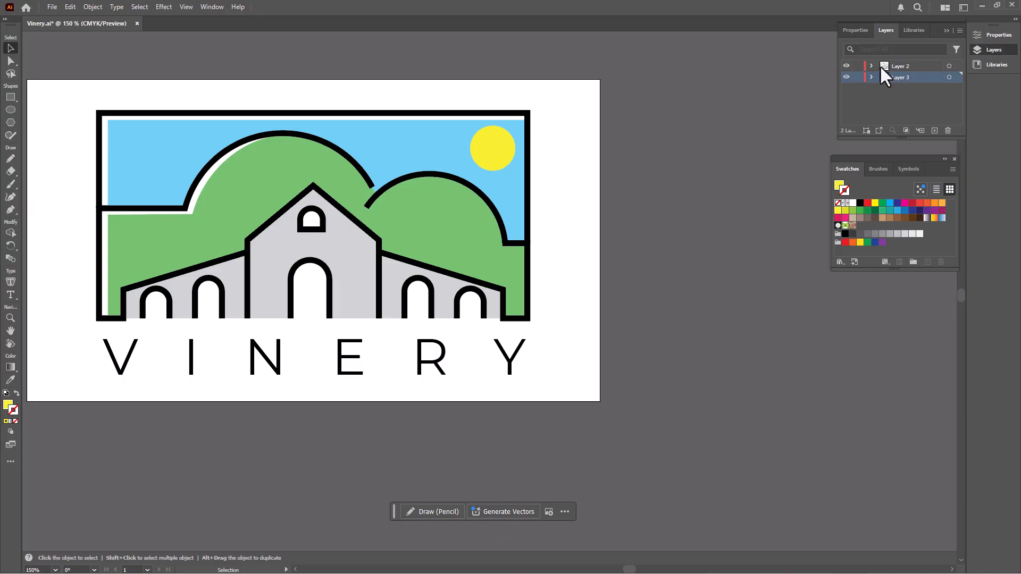
# Hide Layer 2 and cut all the colored shapes, including the sun, from Layer 3
pyautogui.click(847, 66)
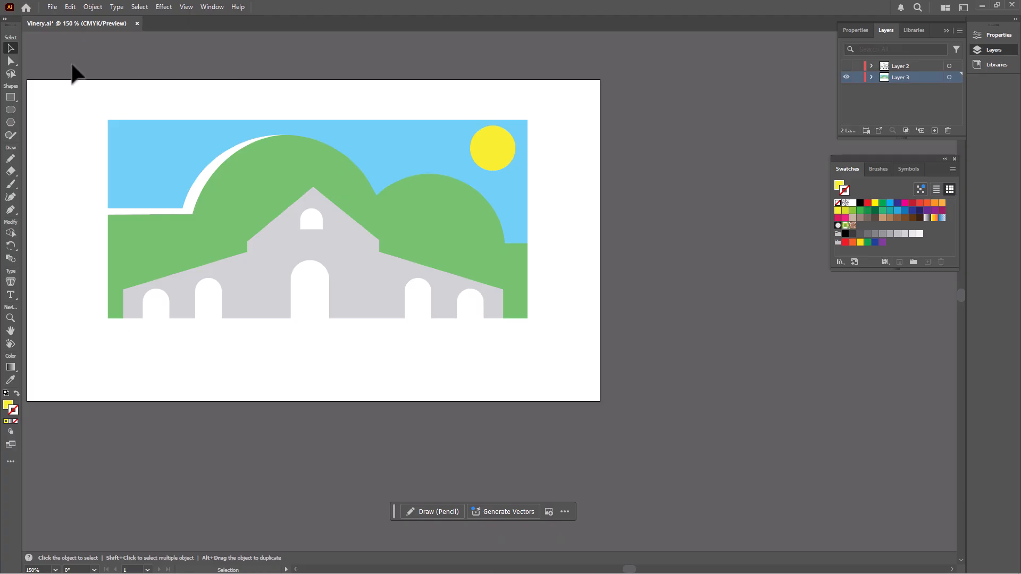
pyautogui.moveTo(69, 64); pyautogui.dragTo(617, 344)
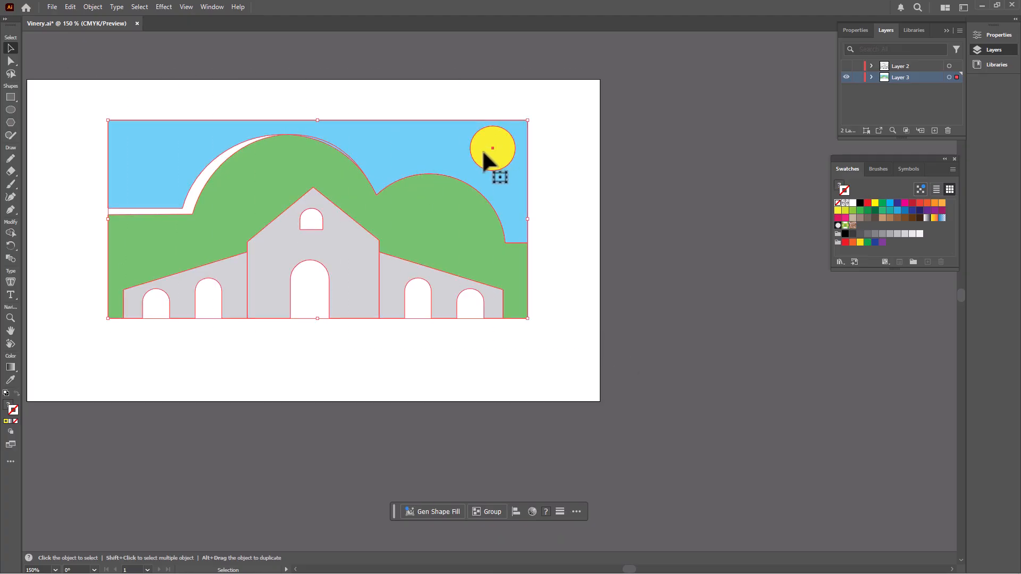
pyautogui.click(71, 6)
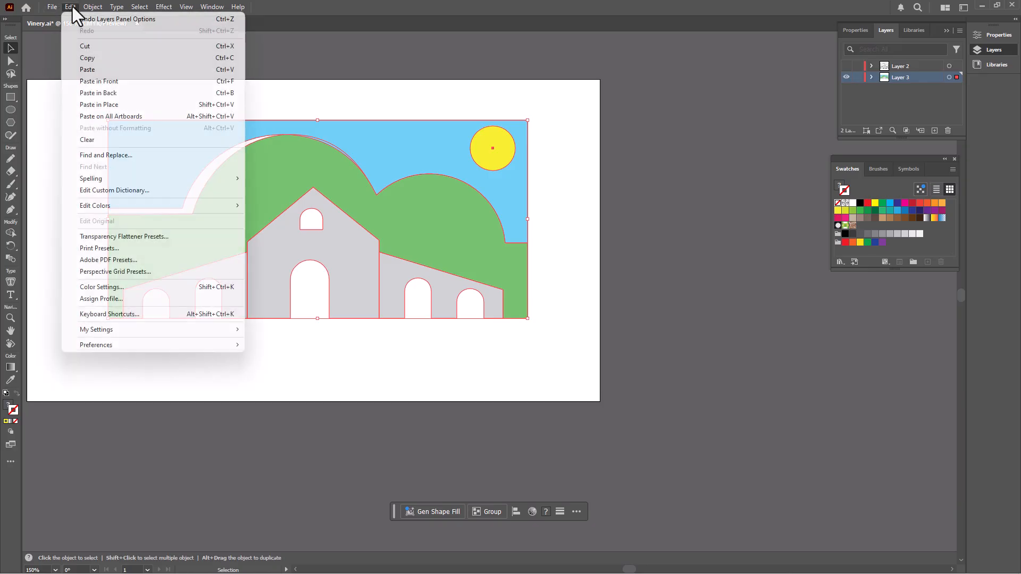
pyautogui.click(101, 47)
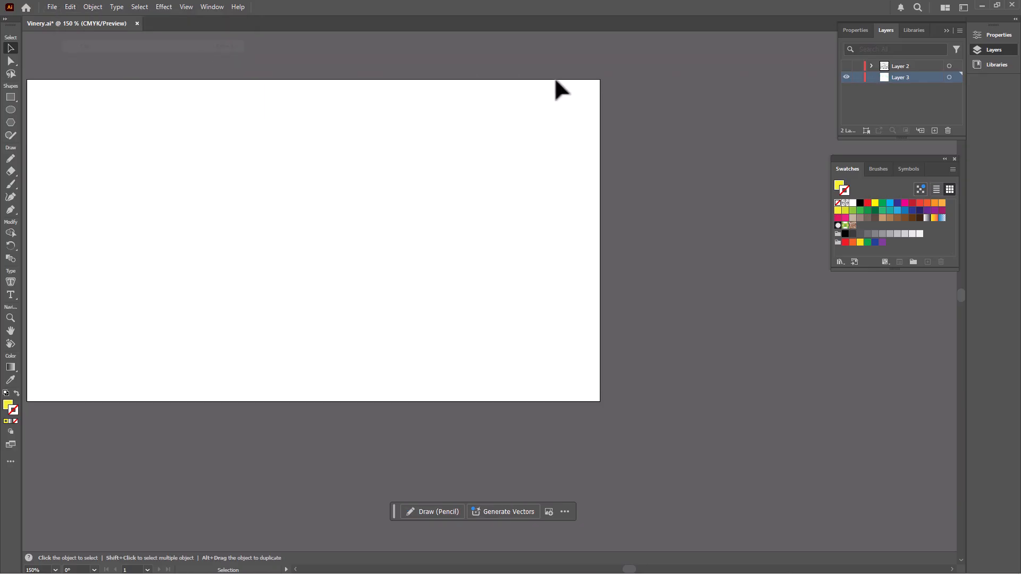
# Make Layer 2 active and visible, and paste the cut colored shapes in place on it
pyautogui.click(906, 65)
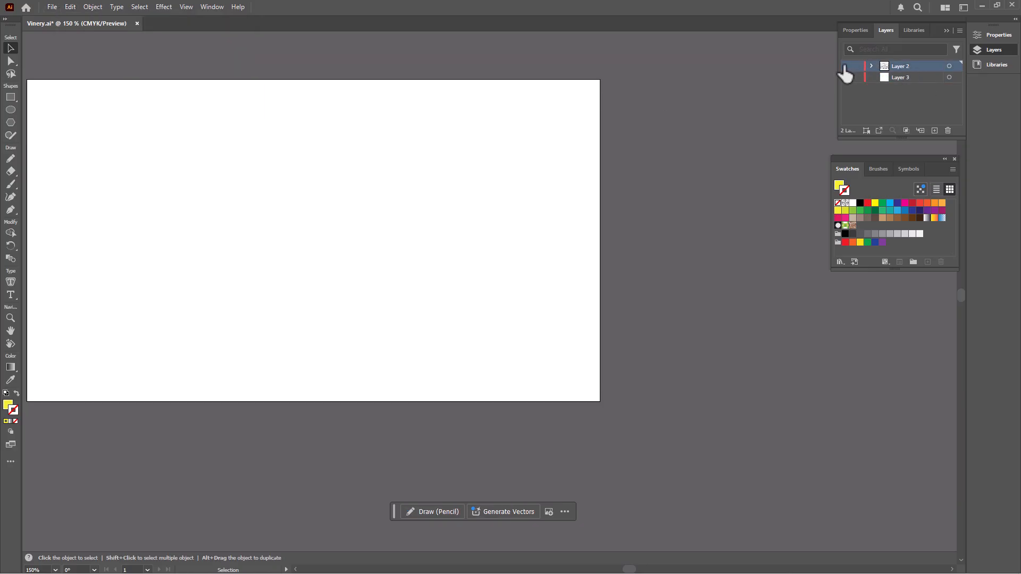
pyautogui.moveTo(846, 66); pyautogui.dragTo(846, 77)
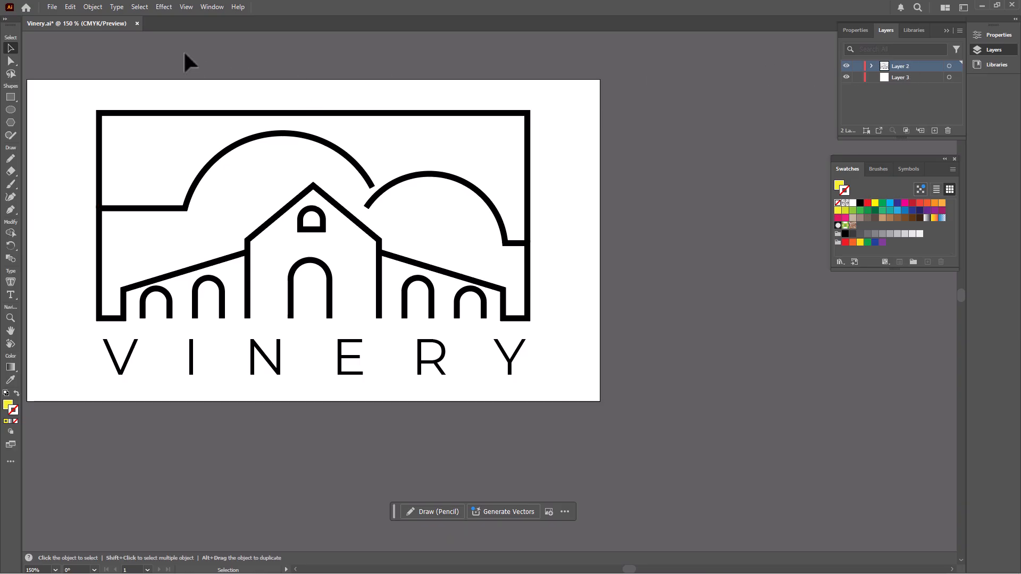
pyautogui.click(68, 6)
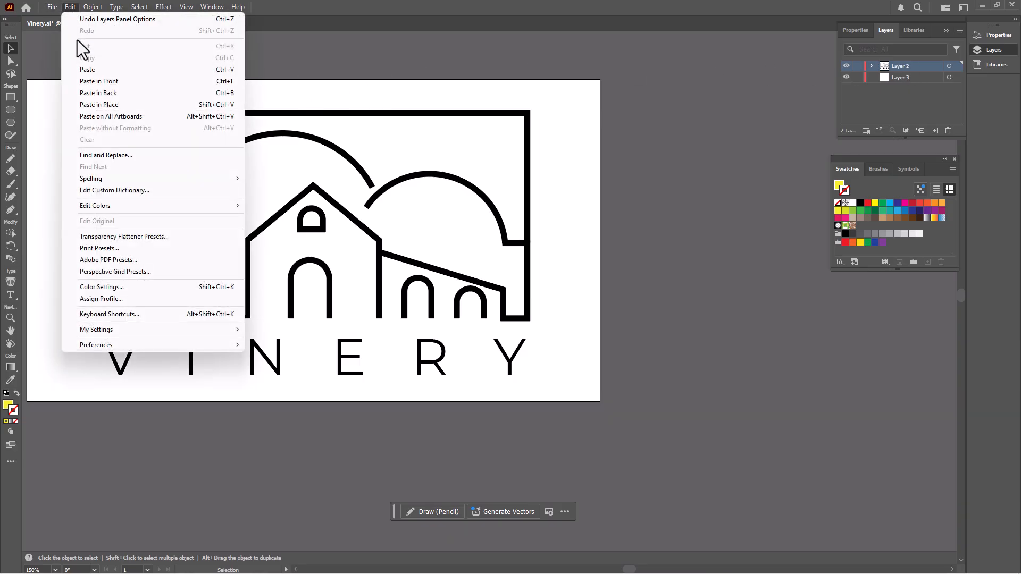
pyautogui.click(116, 105)
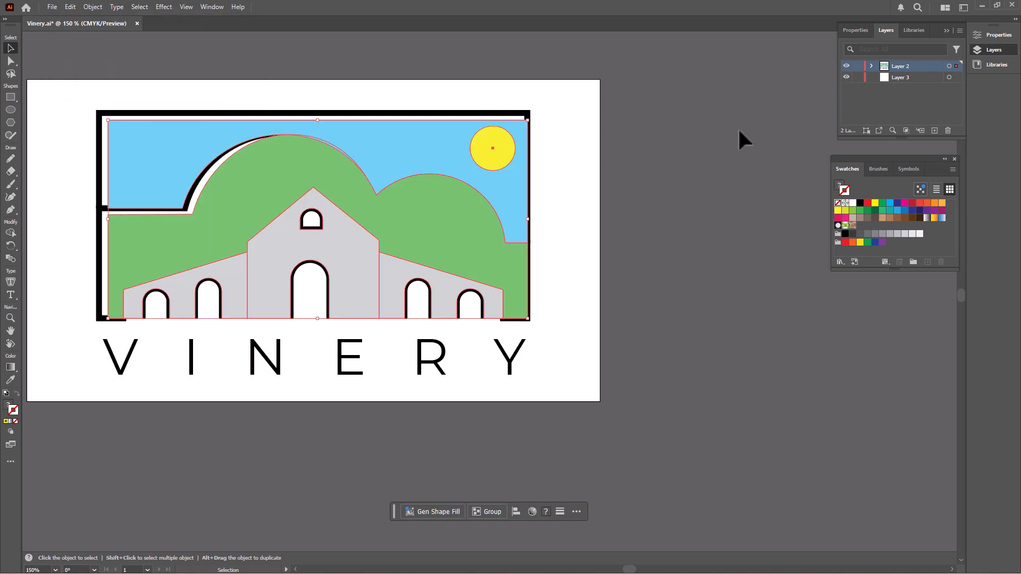
# Send the pasted colored shapes to the back behind the black outlines and deselect them
pyautogui.click(93, 6)
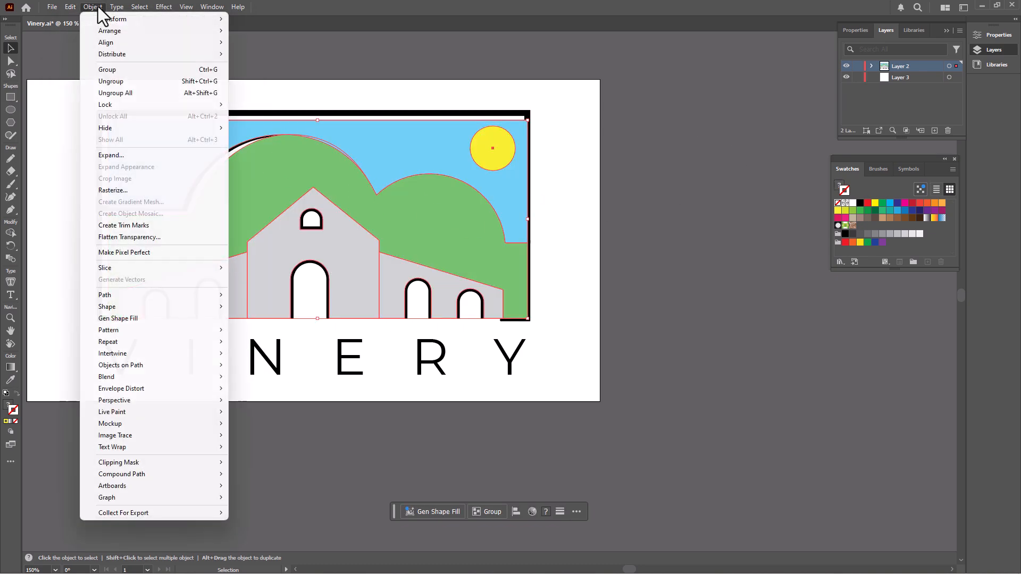
pyautogui.moveTo(118, 32)
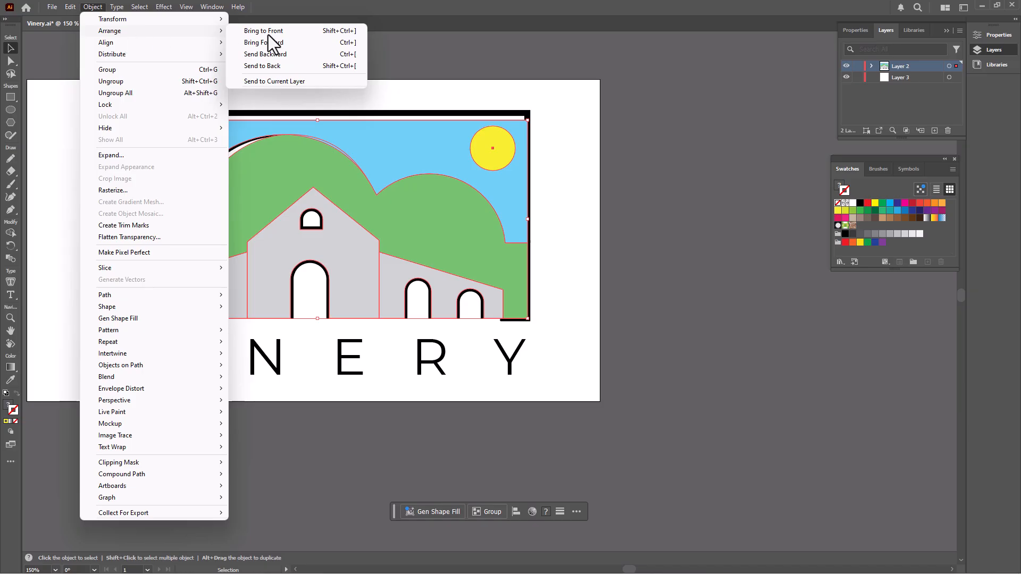
pyautogui.click(273, 66)
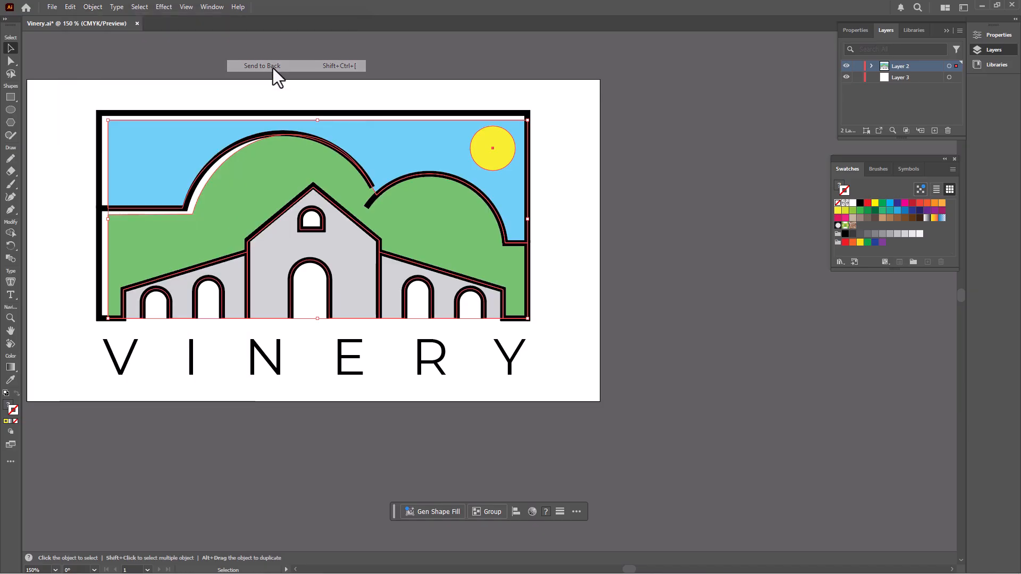
pyautogui.click(623, 111)
pyautogui.moveTo(631, 569); pyautogui.dragTo(625, 569)
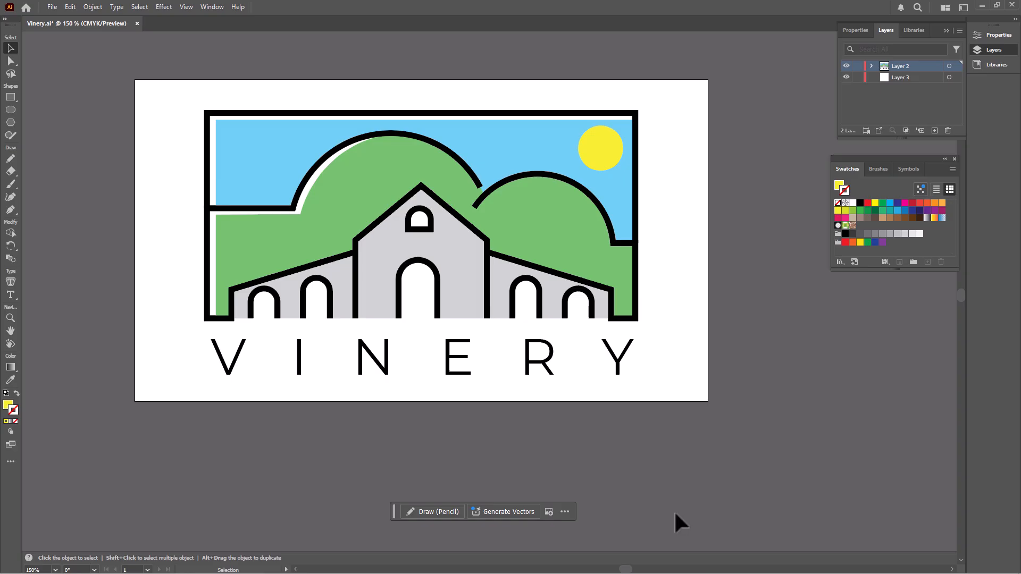
# Delete the empty Layer 3, then collapse the Layers panel and dock the Swatches panel group
pyautogui.click(892, 79)
pyautogui.click(947, 131)
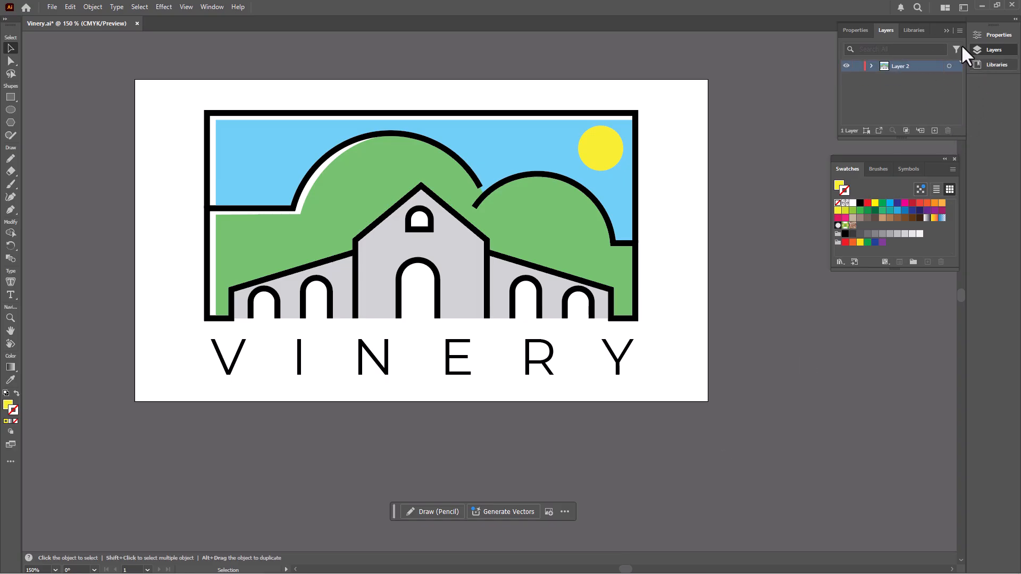
pyautogui.click(947, 31)
pyautogui.moveTo(890, 159)
pyautogui.mouseDown()
pyautogui.moveTo(988, 111)
pyautogui.moveTo(977, 85)
pyautogui.mouseUp()
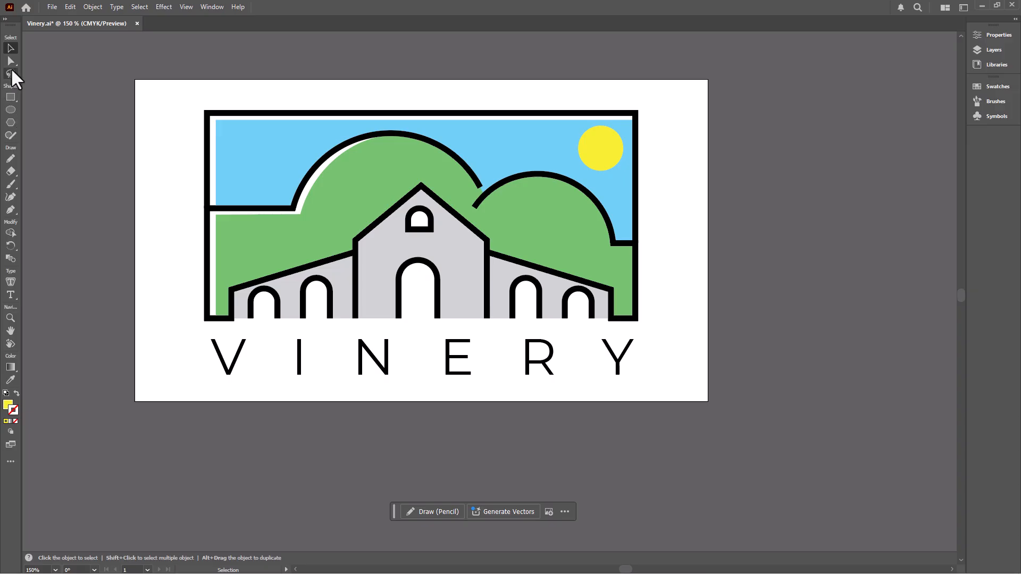
# Zoom in on the finished logo and center the artboard in view to examine the whole design
pyautogui.click(10, 318)
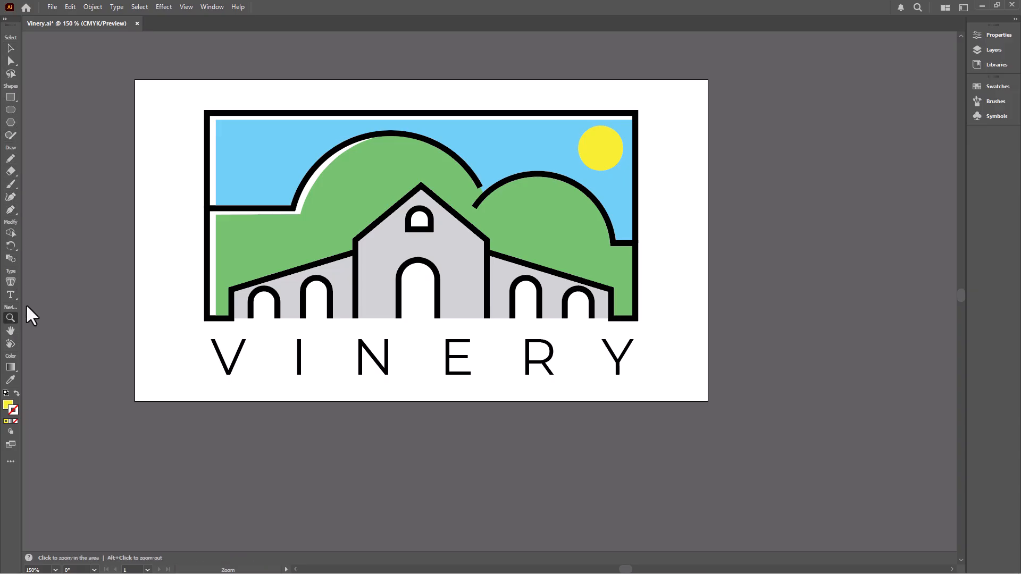
pyautogui.moveTo(130, 72); pyautogui.dragTo(180, 87)
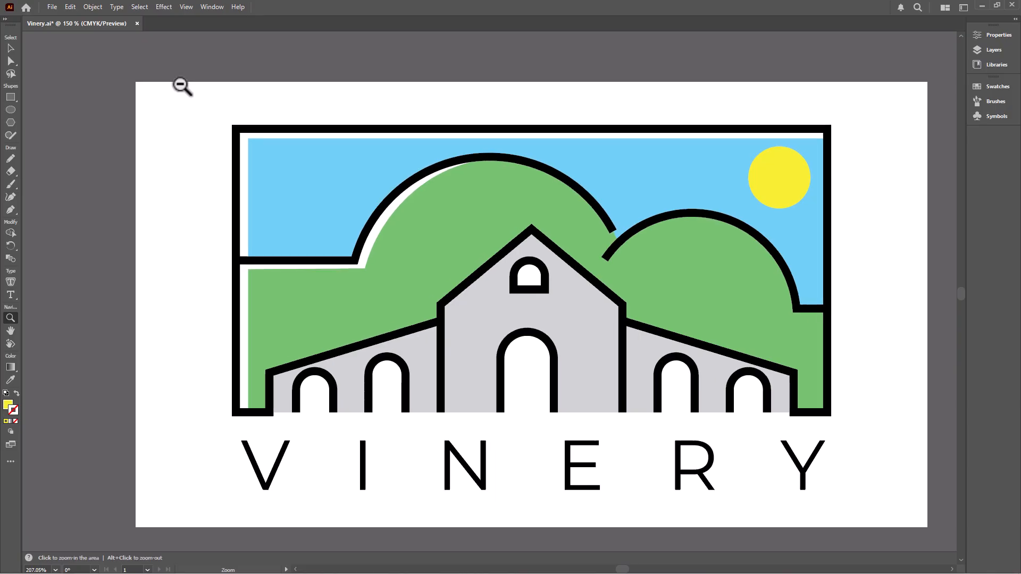
pyautogui.moveTo(622, 571); pyautogui.dragTo(624, 570)
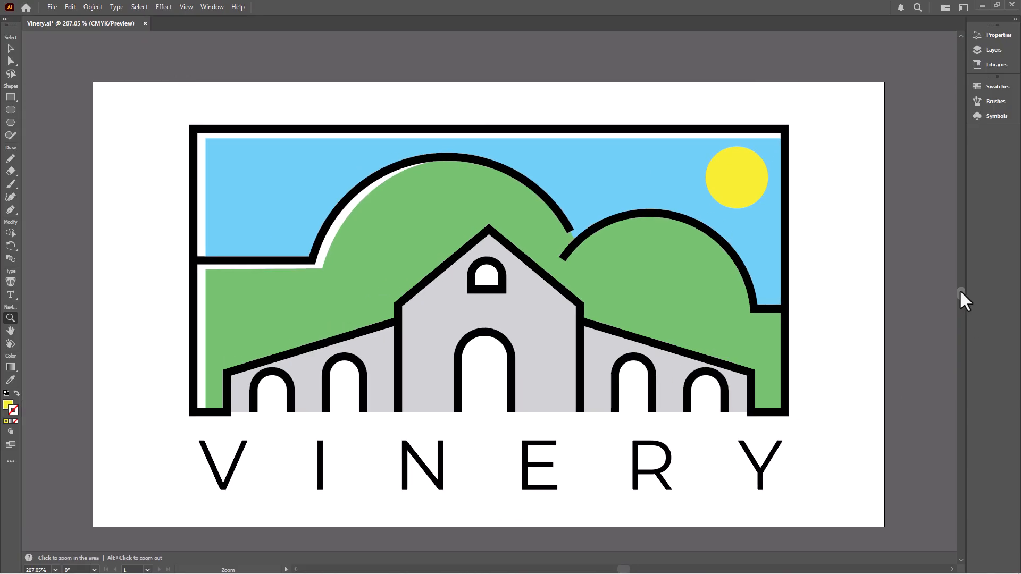
pyautogui.moveTo(960, 290); pyautogui.dragTo(963, 291)
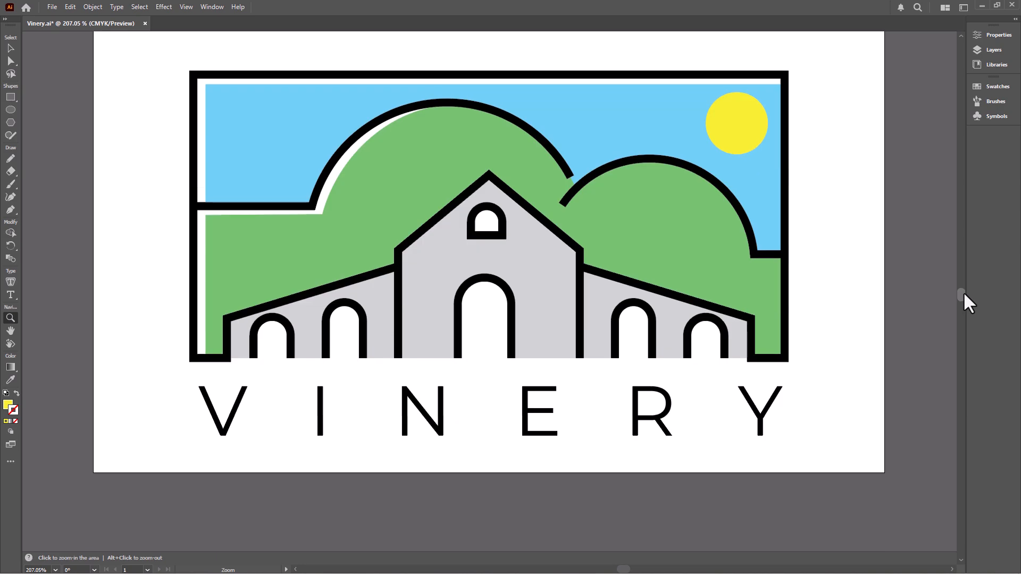
pyautogui.scroll(2, 708, 219)
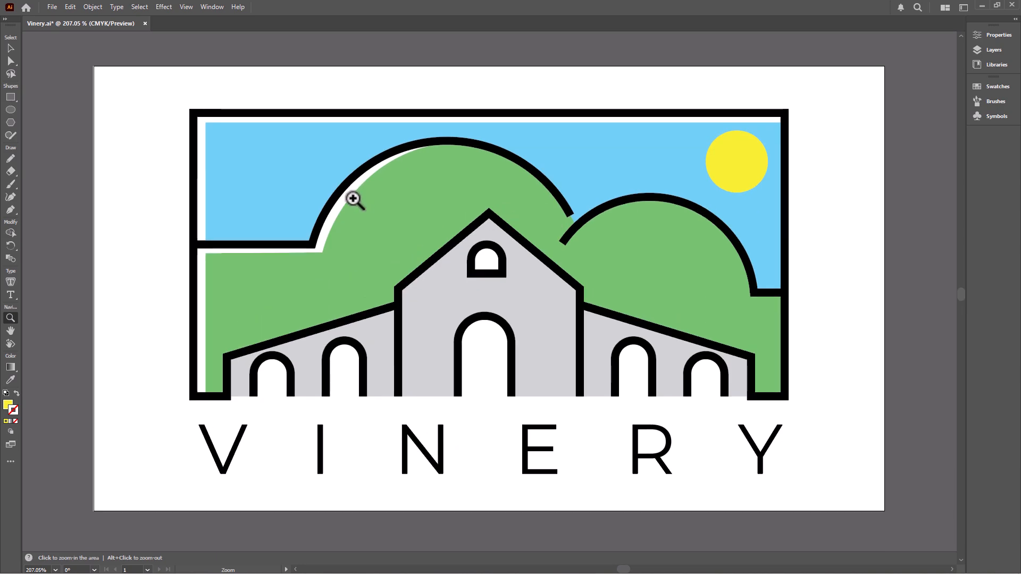